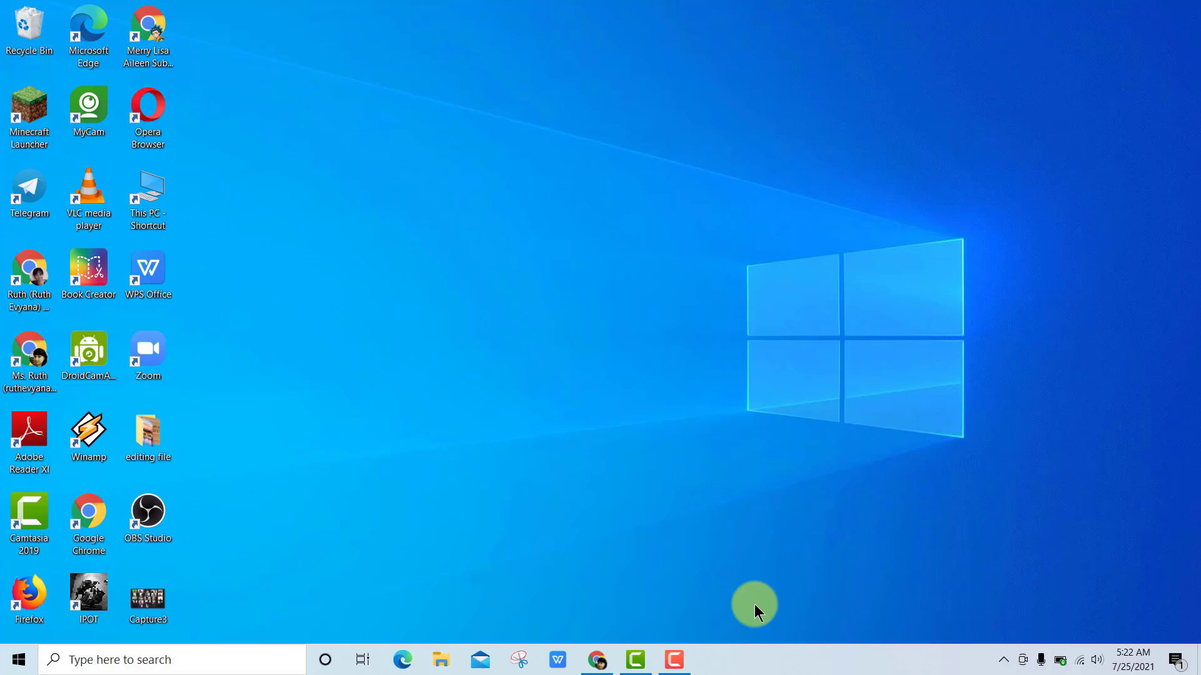
Step: Launch Google Chrome from the Windows taskbar
{"action": "left_click", "coordinate": [597, 661]}
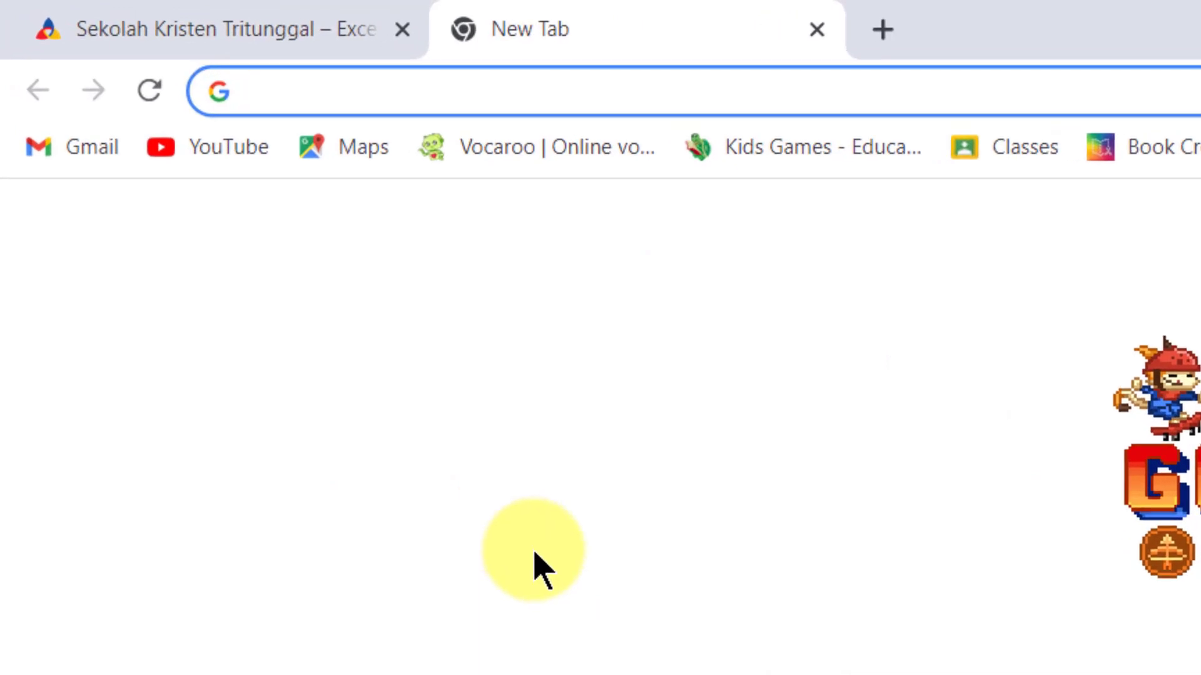
Step: Go to accounts.google.com/signup to load the Create your Google Account form
{"action": "type", "text": "accou"}
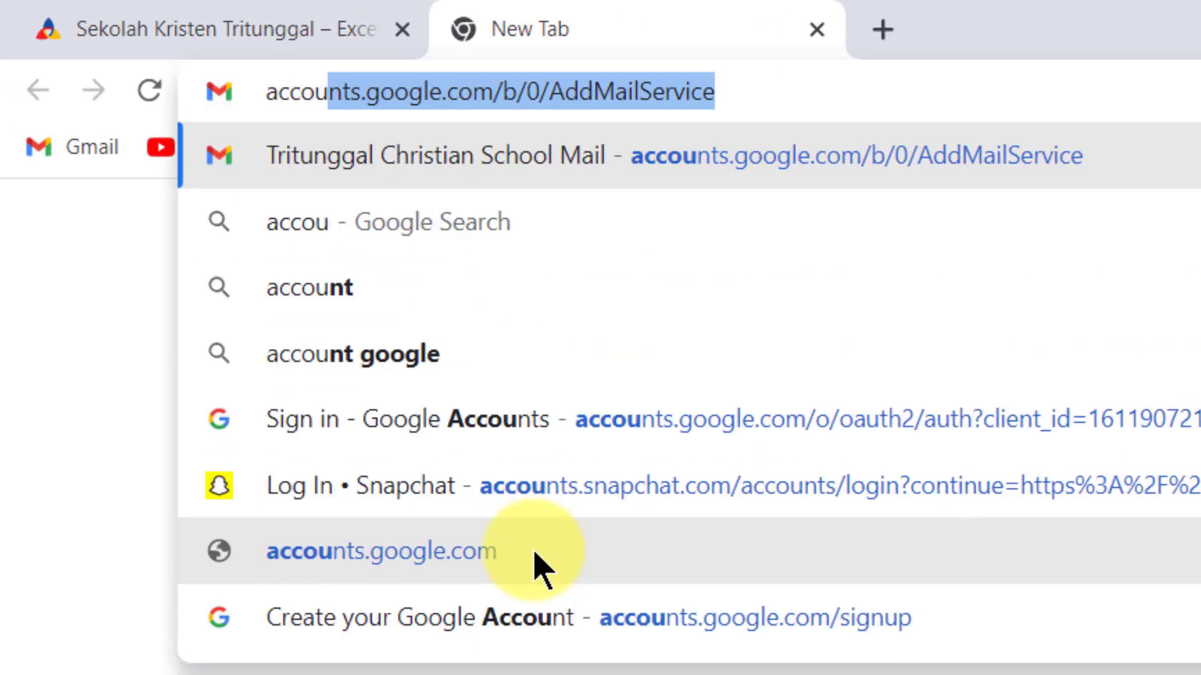
{"action": "type", "text": "nts."}
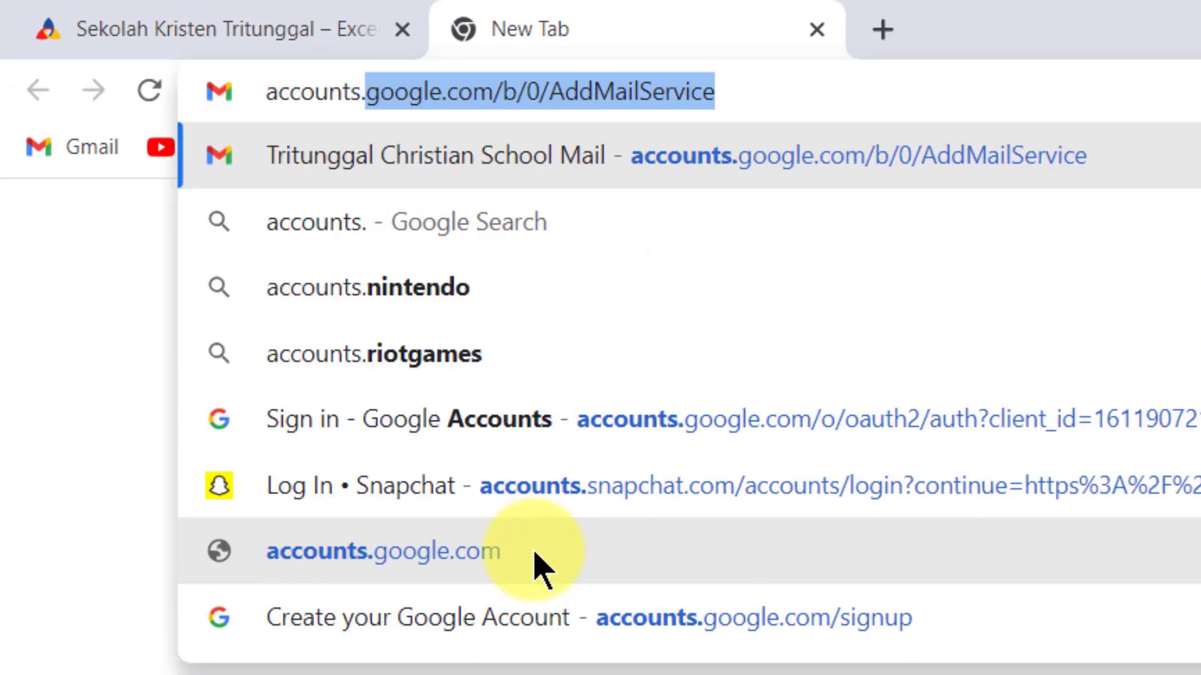
{"action": "type", "text": "google"}
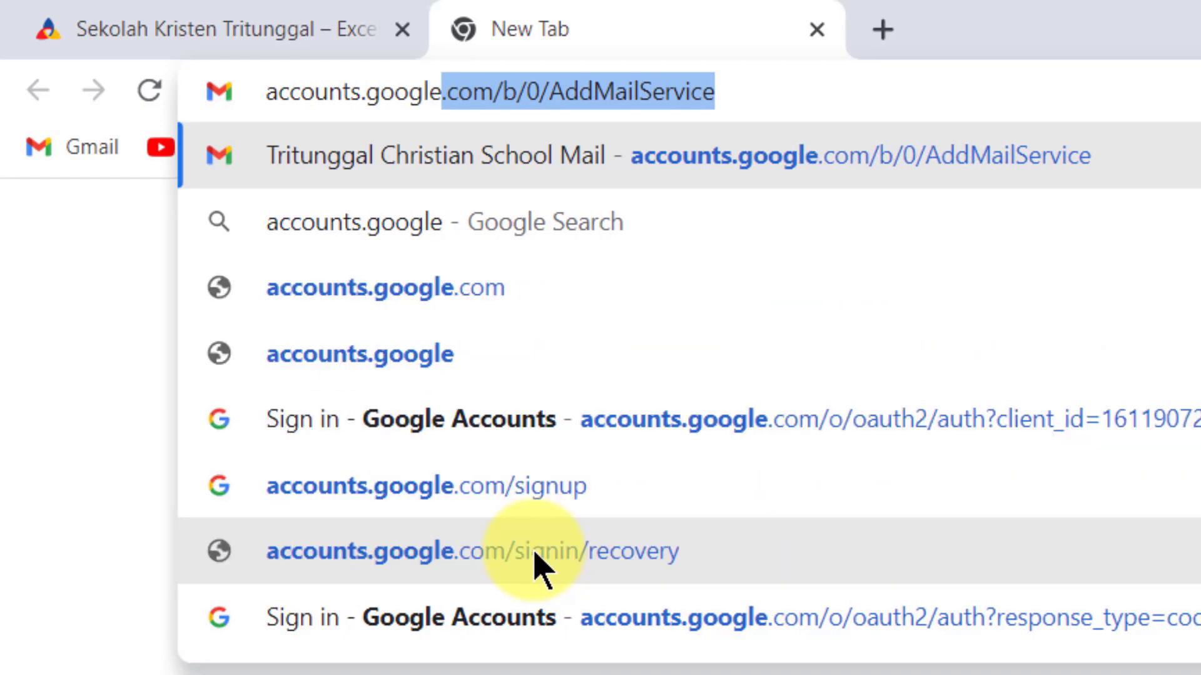
{"action": "type", "text": "."}
{"action": "type", "text": "c"}
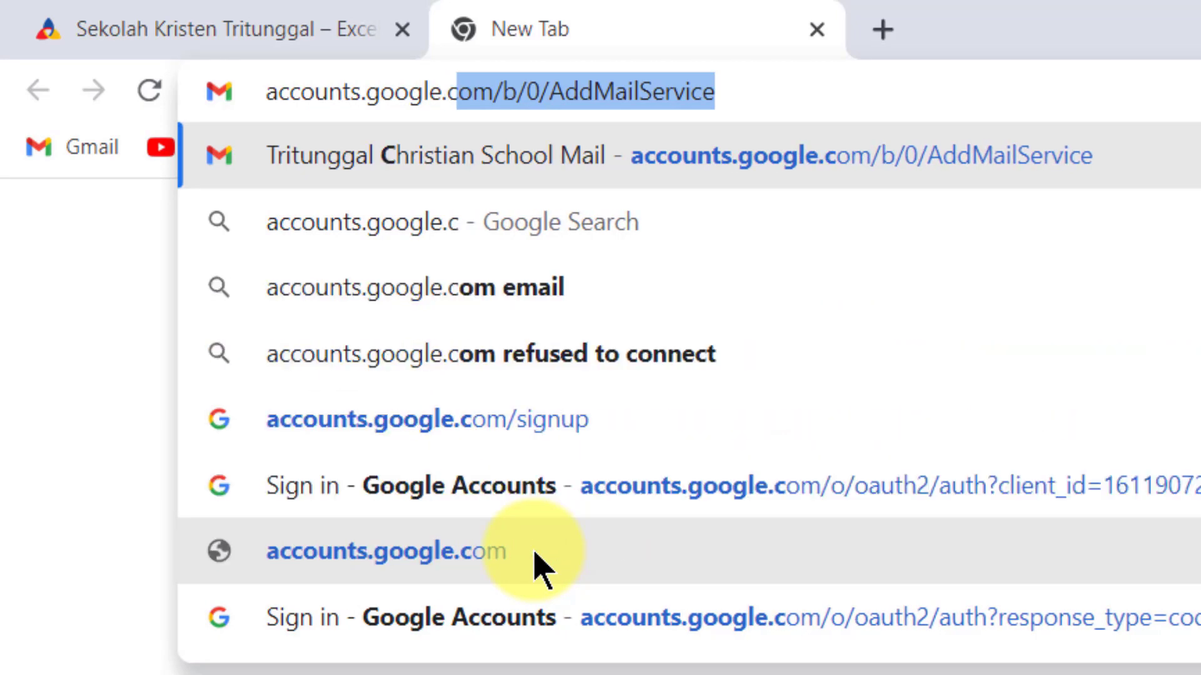
{"action": "type", "text": "om/"}
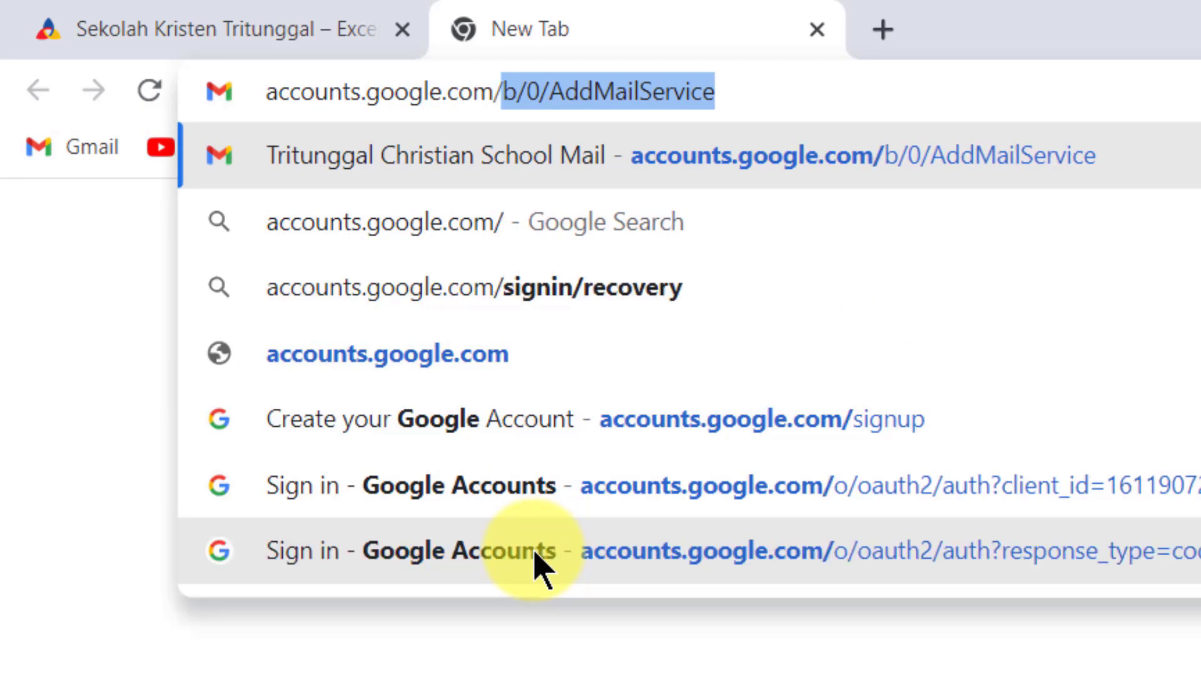
{"action": "type", "text": "sign"}
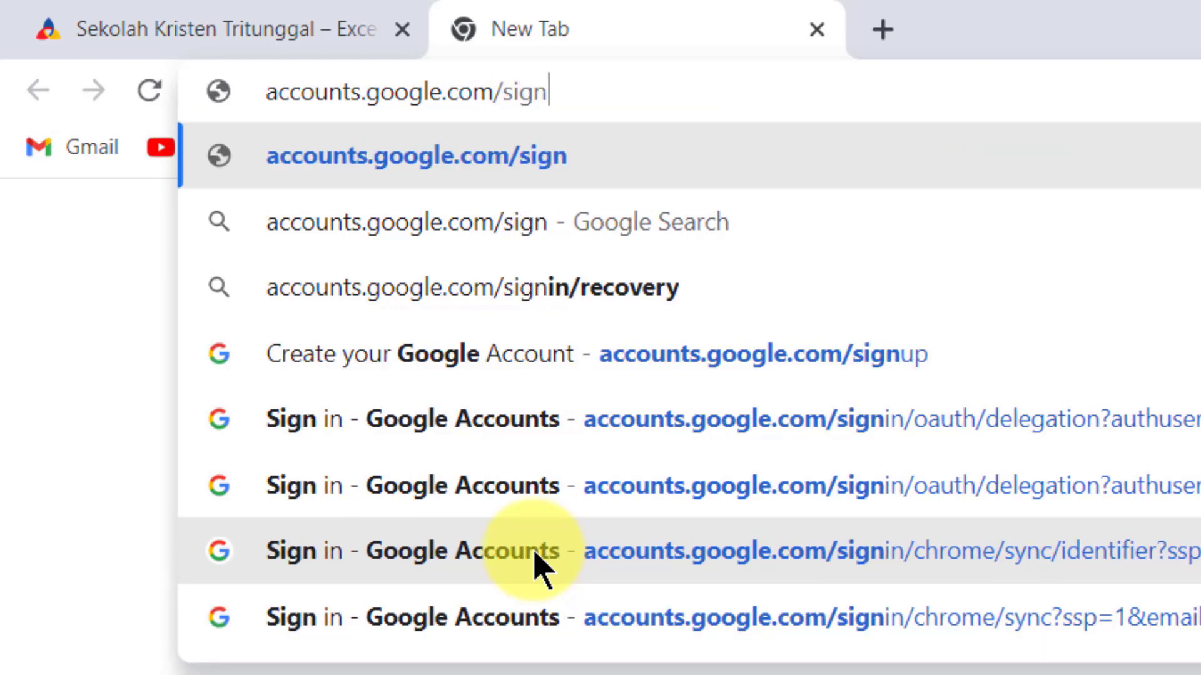
{"action": "type", "text": "up"}
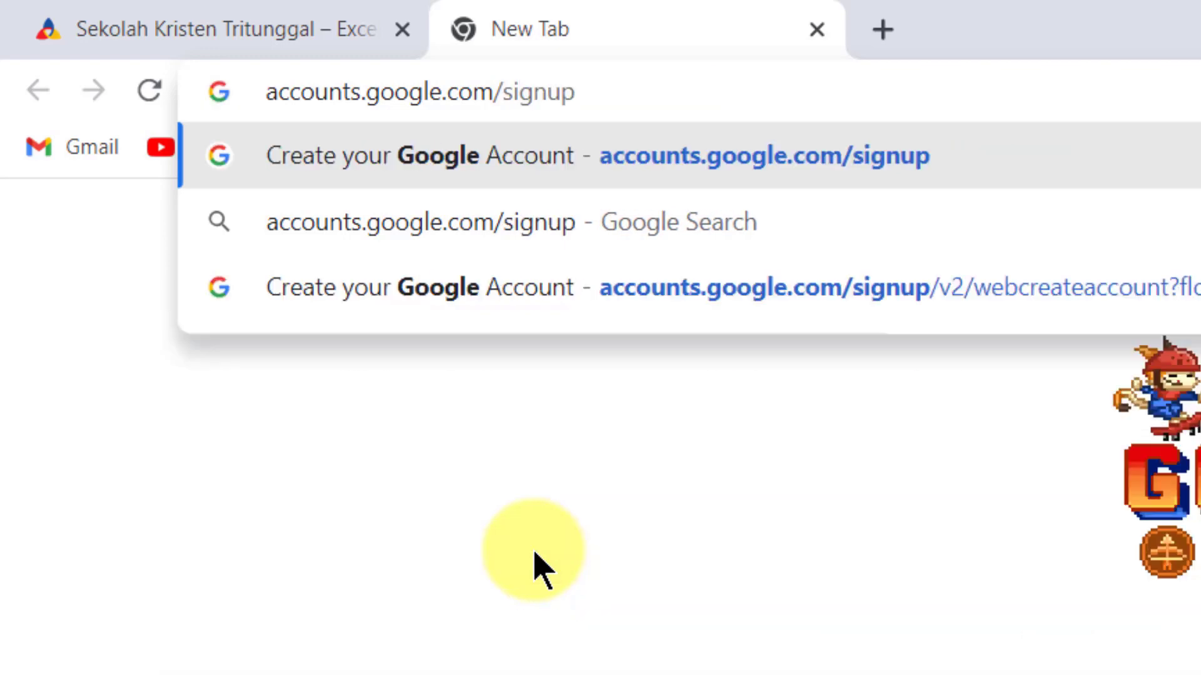
{"action": "key", "text": "Return"}
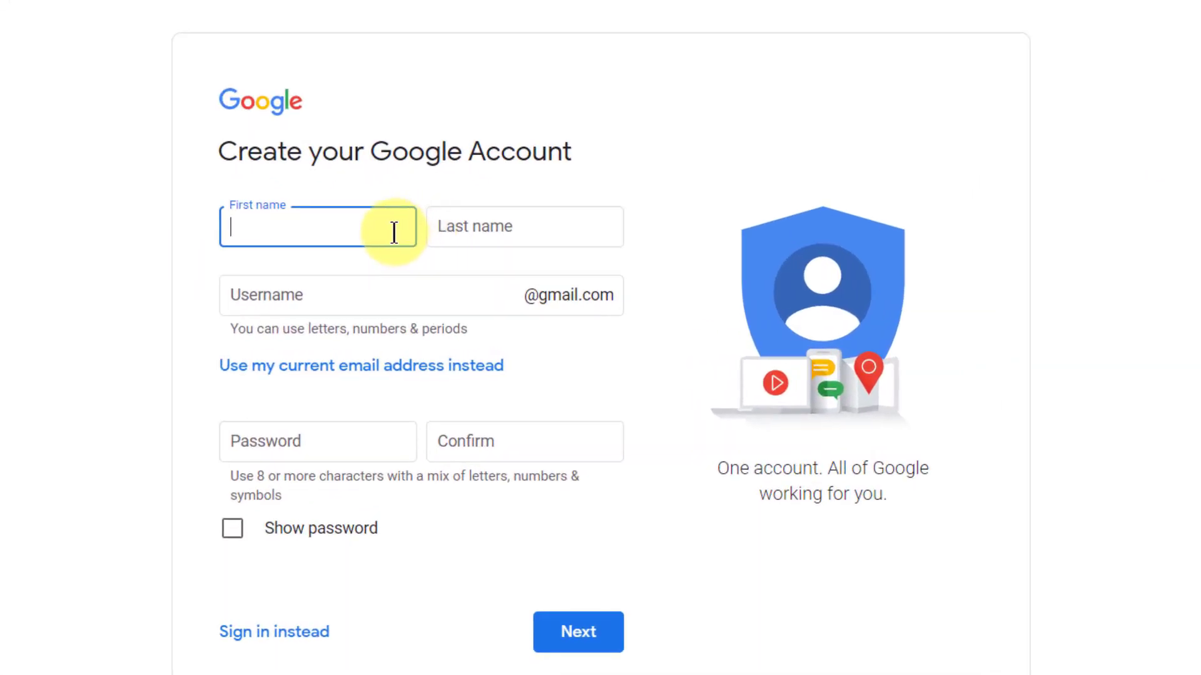
Step: Enter the account holder's first and last name and take a suggested available Gmail username
{"action": "type", "text": "latihan"}
{"action": "left_click", "coordinate": [454, 230]}
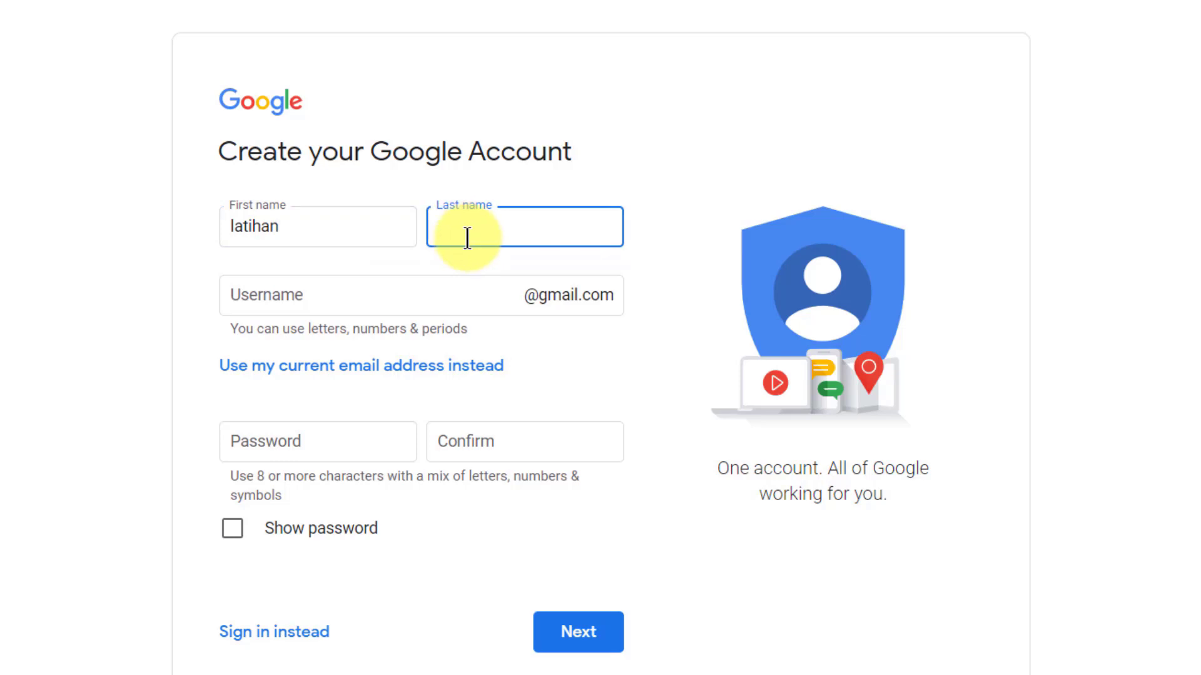
{"action": "type", "text": "surel"}
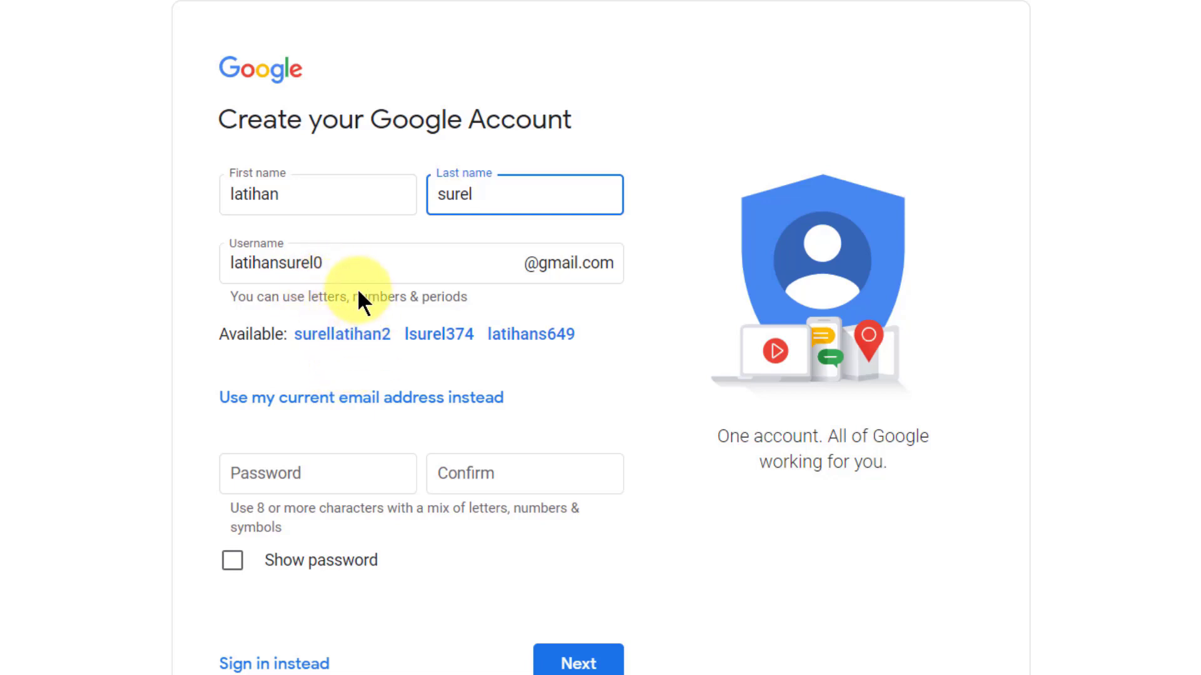
{"action": "left_click", "coordinate": [349, 335]}
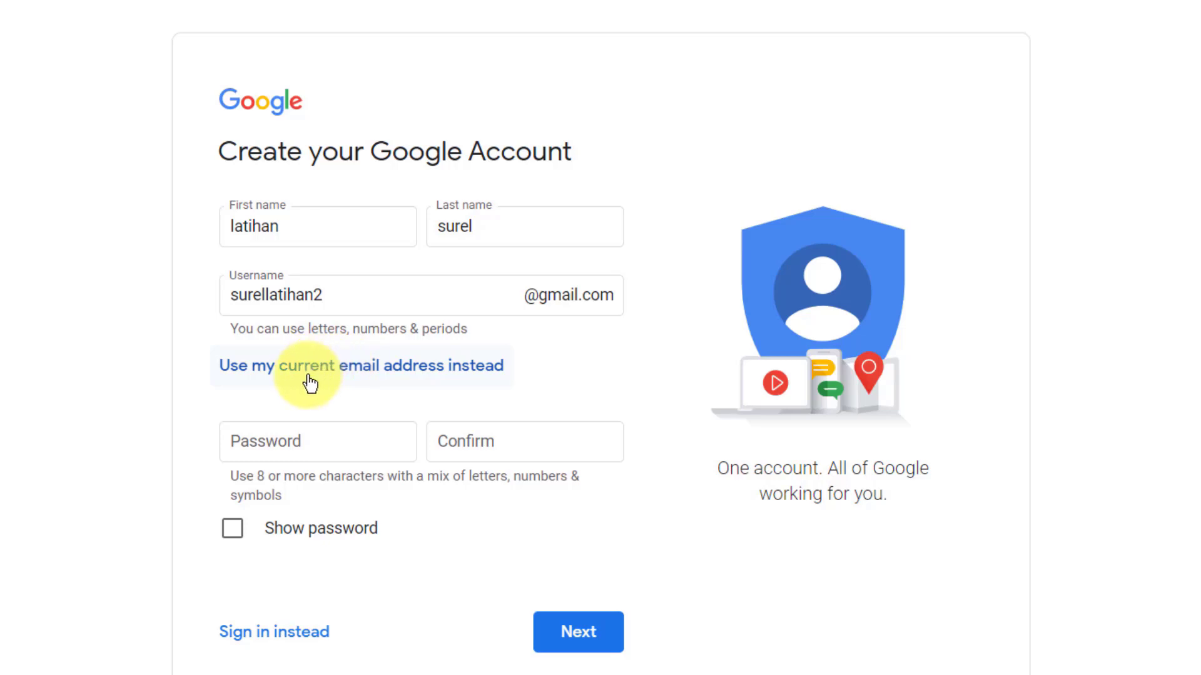
Step: Enter and confirm the account password, reveal both to check they match, and continue
{"action": "left_click", "coordinate": [324, 442]}
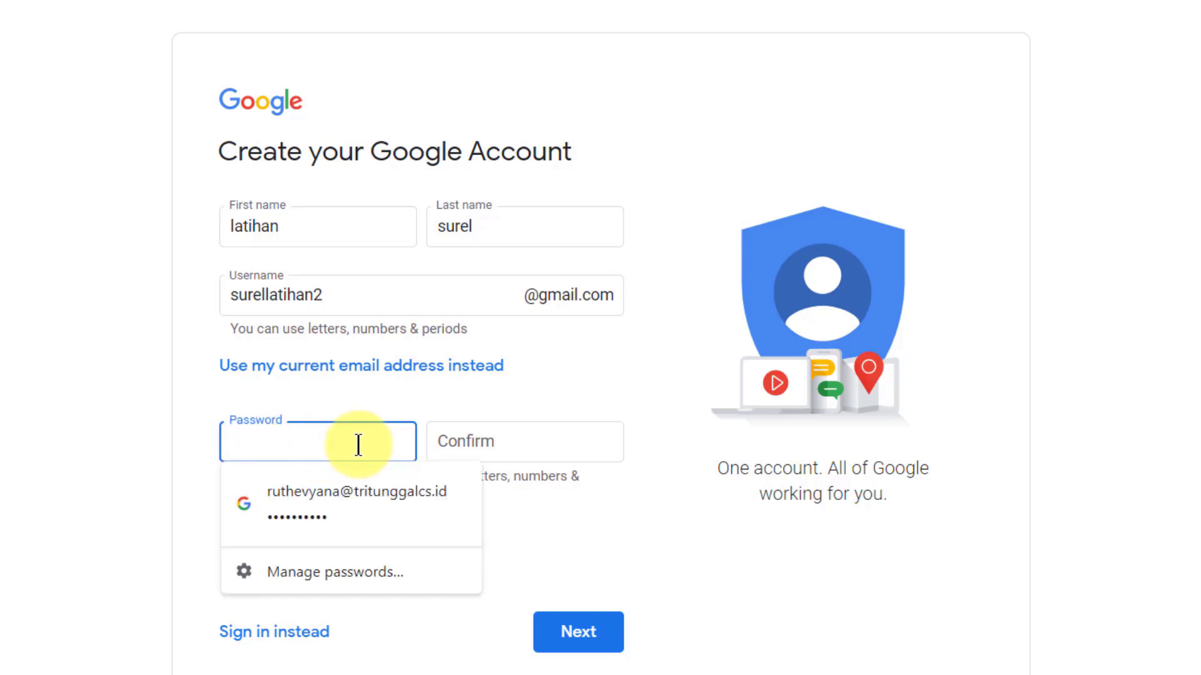
{"action": "type", "text": "•••"}
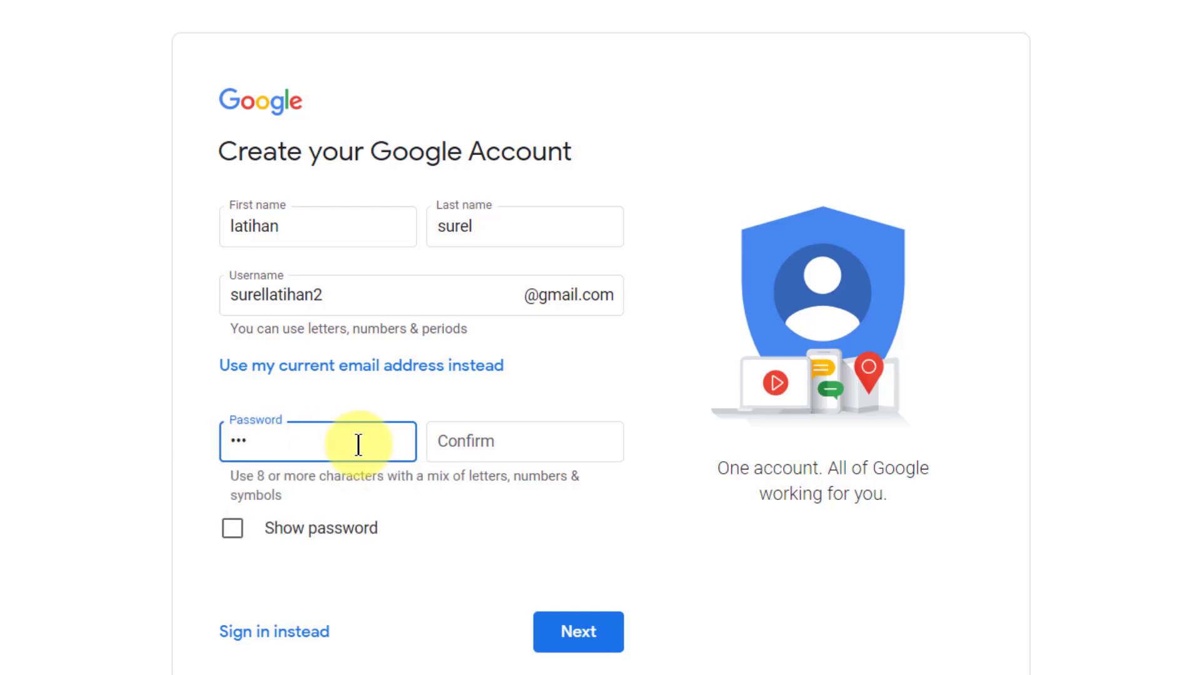
{"action": "type", "text": "••••••"}
{"action": "left_click", "coordinate": [450, 442]}
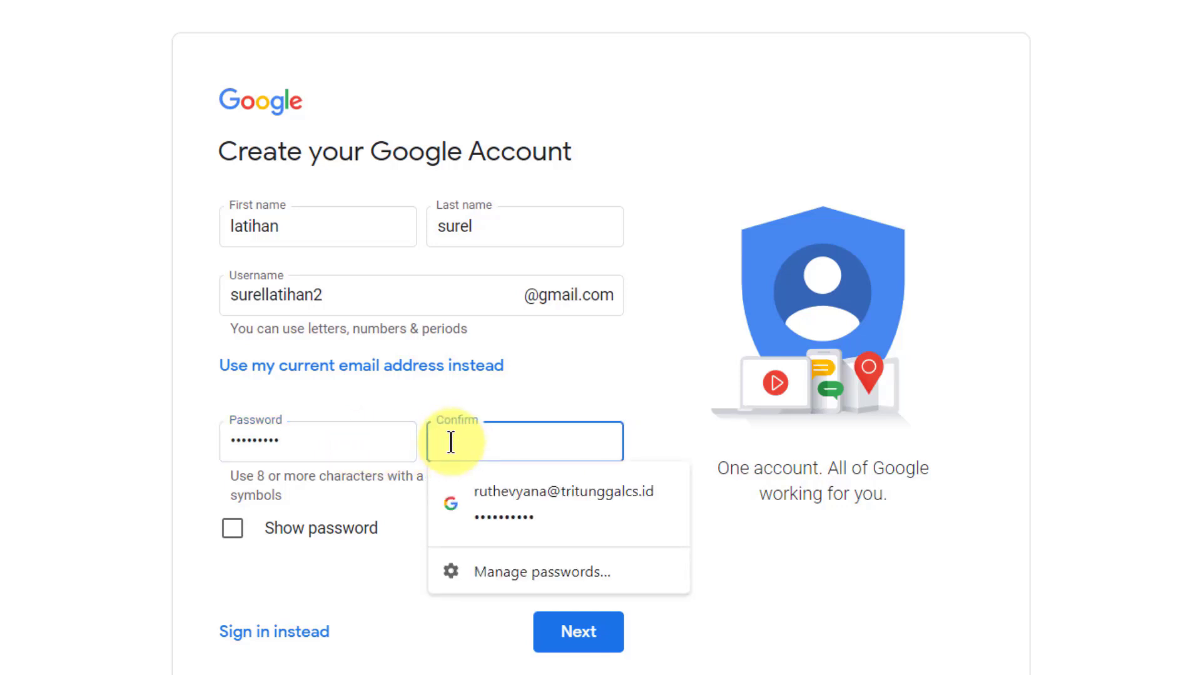
{"action": "type", "text": "•••••"}
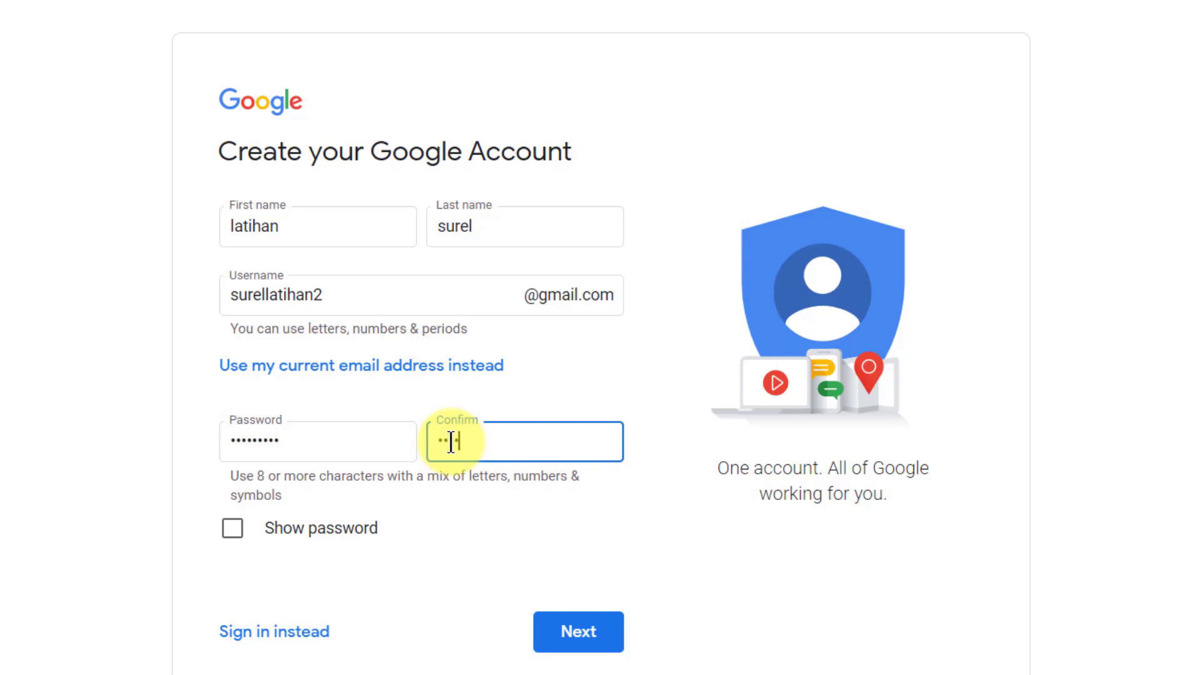
{"action": "type", "text": "••••"}
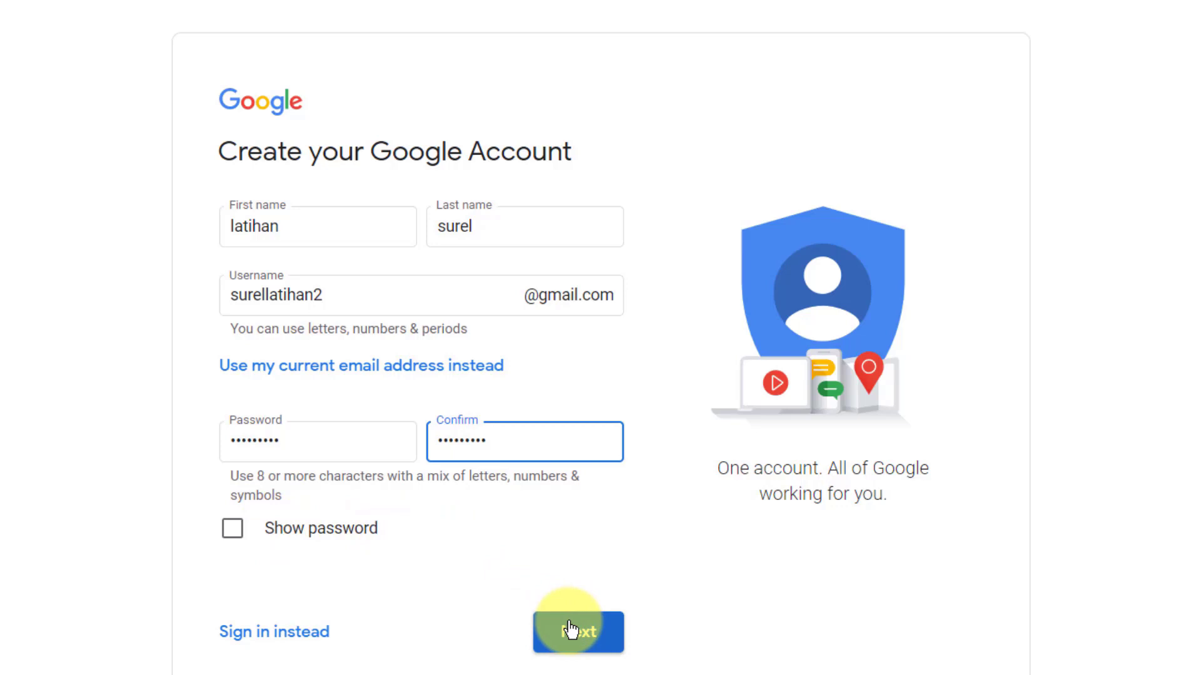
{"action": "left_click", "coordinate": [354, 538]}
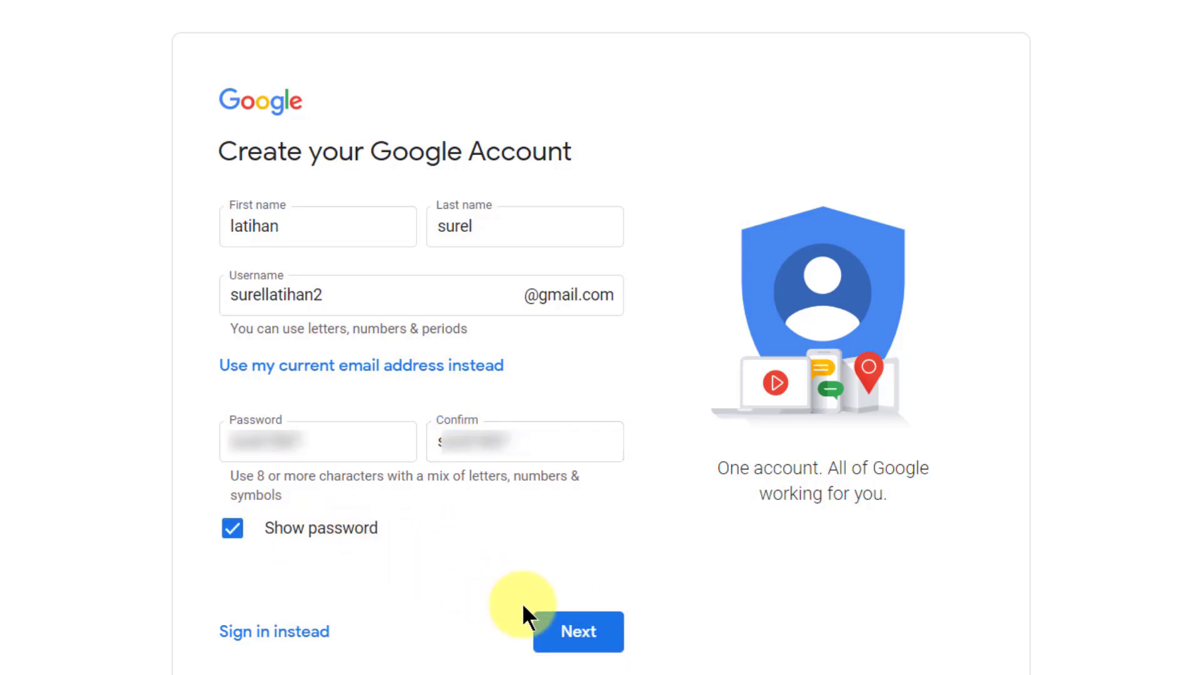
{"action": "left_click", "coordinate": [563, 631]}
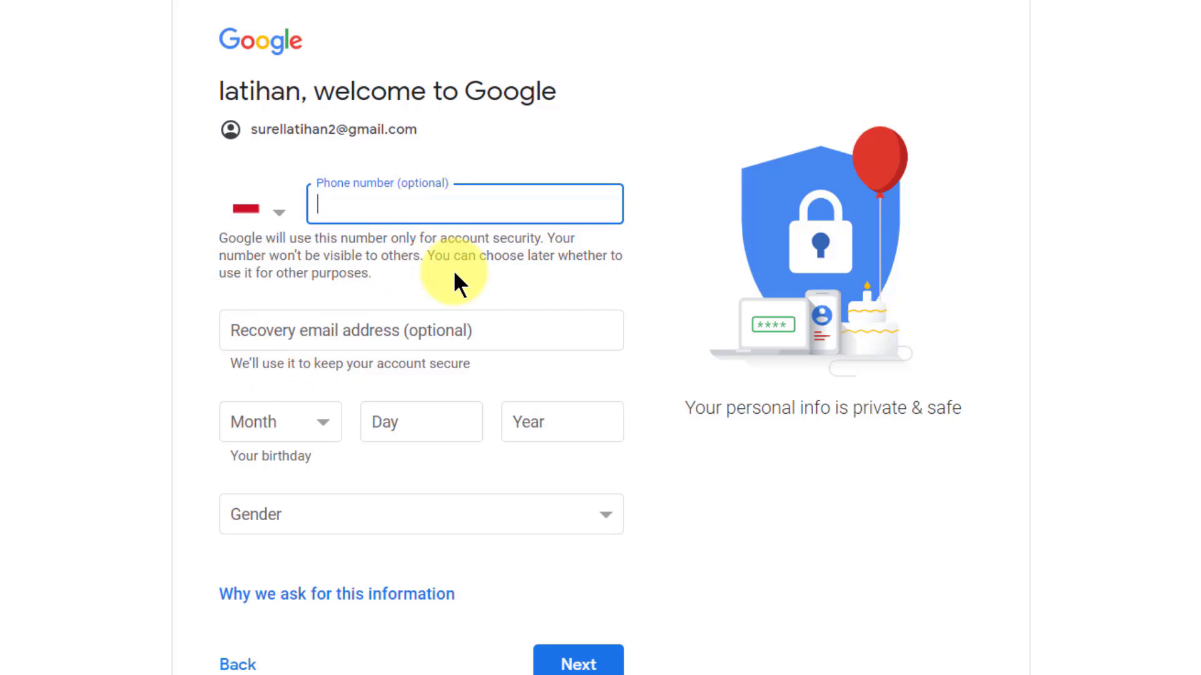
{"action": "type", "text": "08562"}
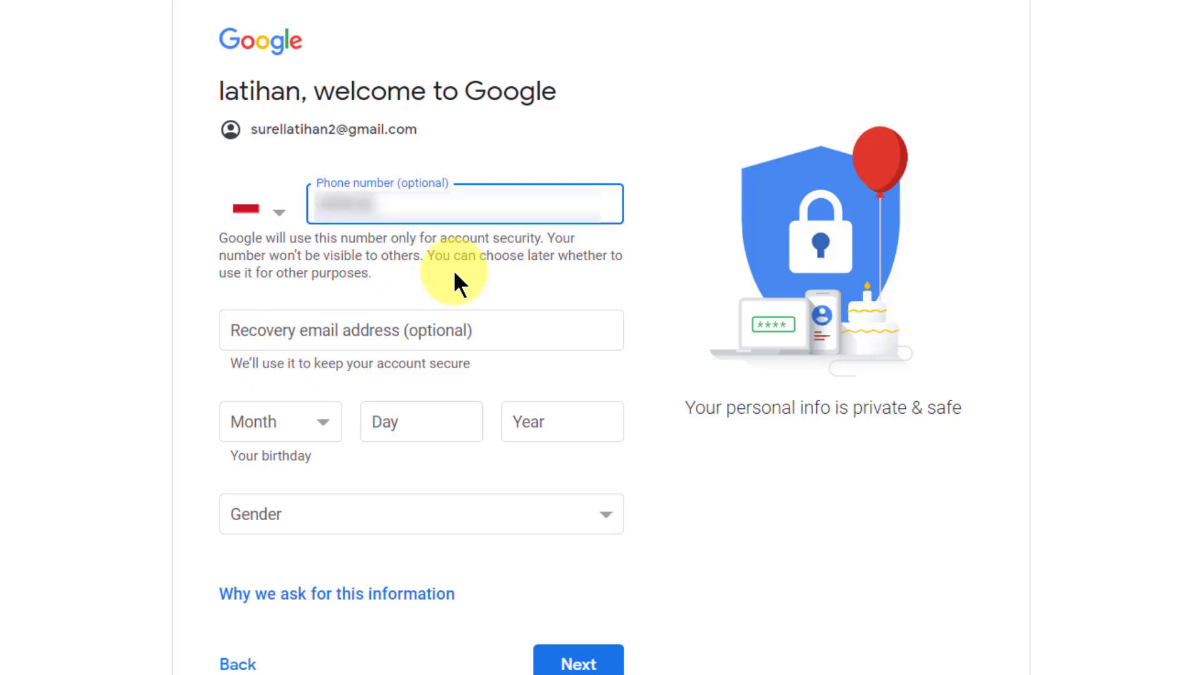
{"action": "type", "text": "****"}
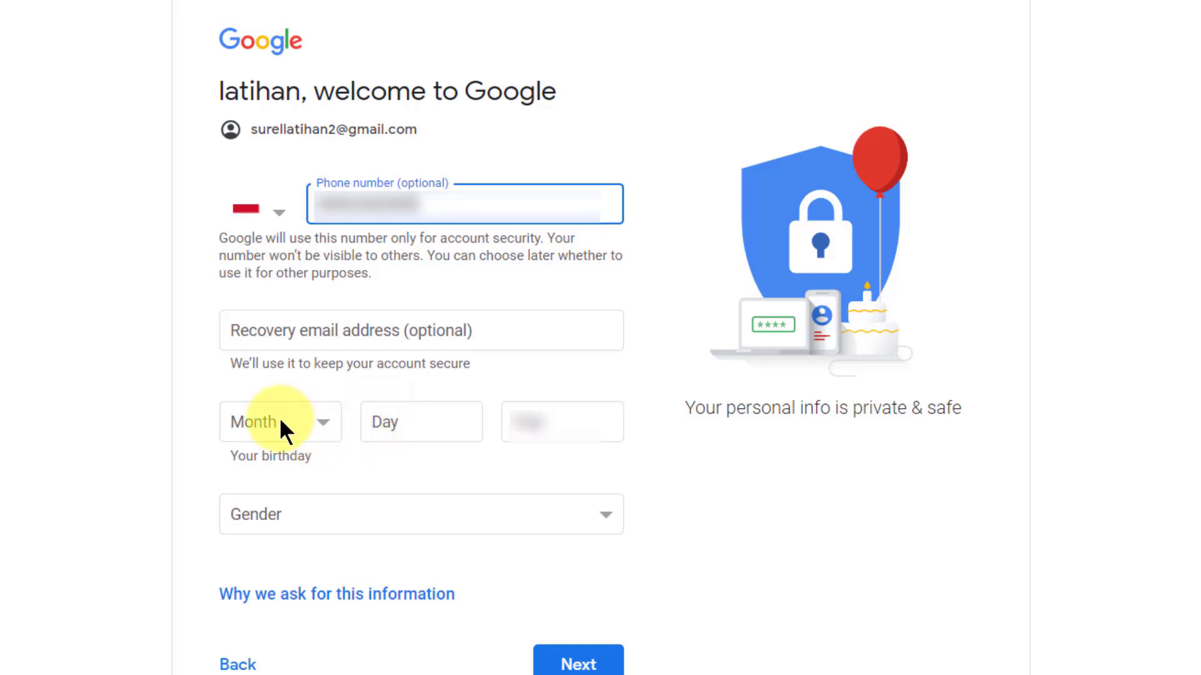
{"action": "left_click", "coordinate": [319, 419]}
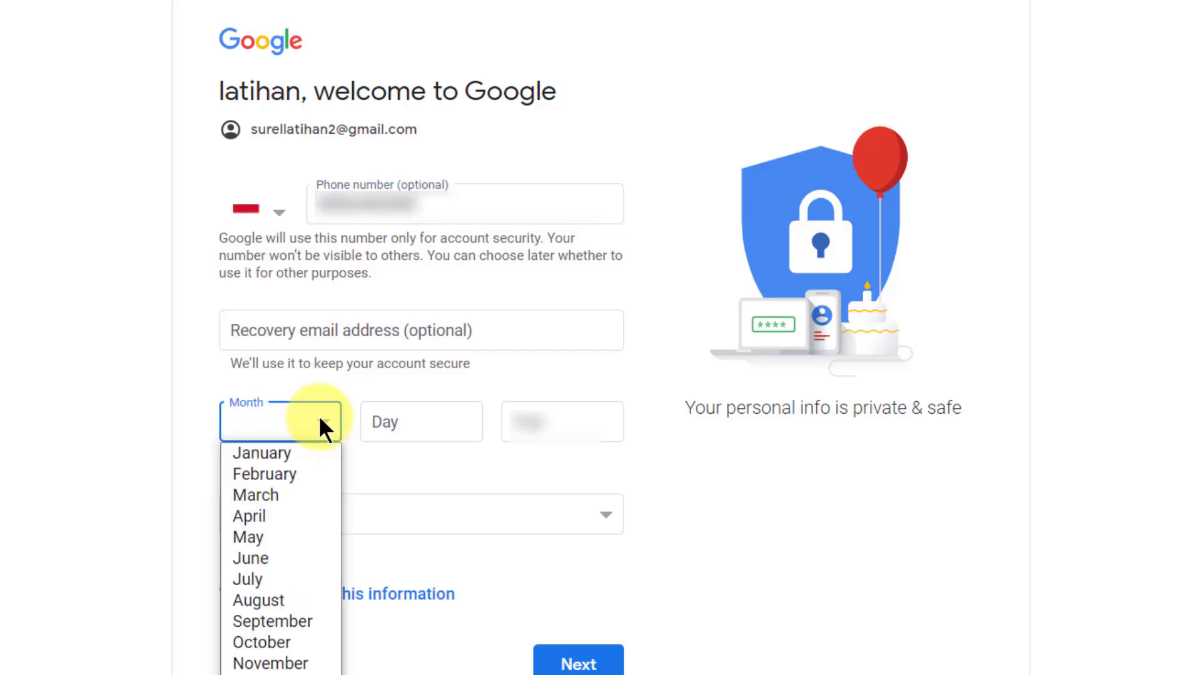
{"action": "left_click", "coordinate": [291, 583]}
{"action": "left_click", "coordinate": [417, 427]}
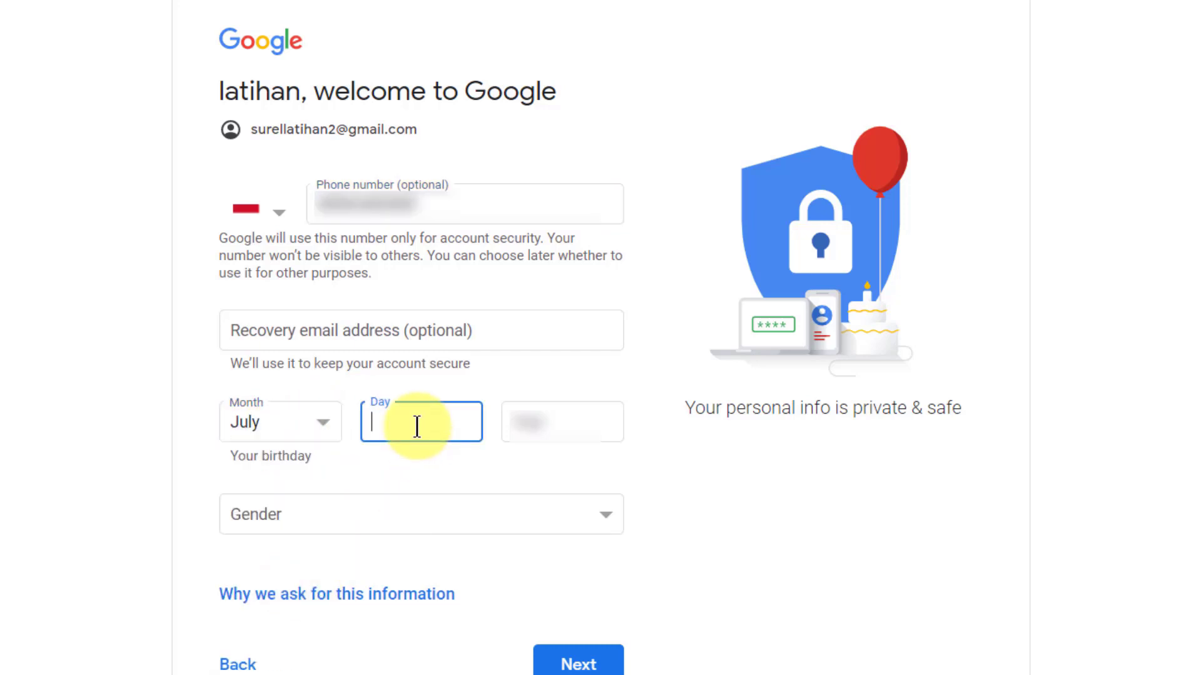
{"action": "type", "text": "18"}
{"action": "left_click", "coordinate": [539, 424]}
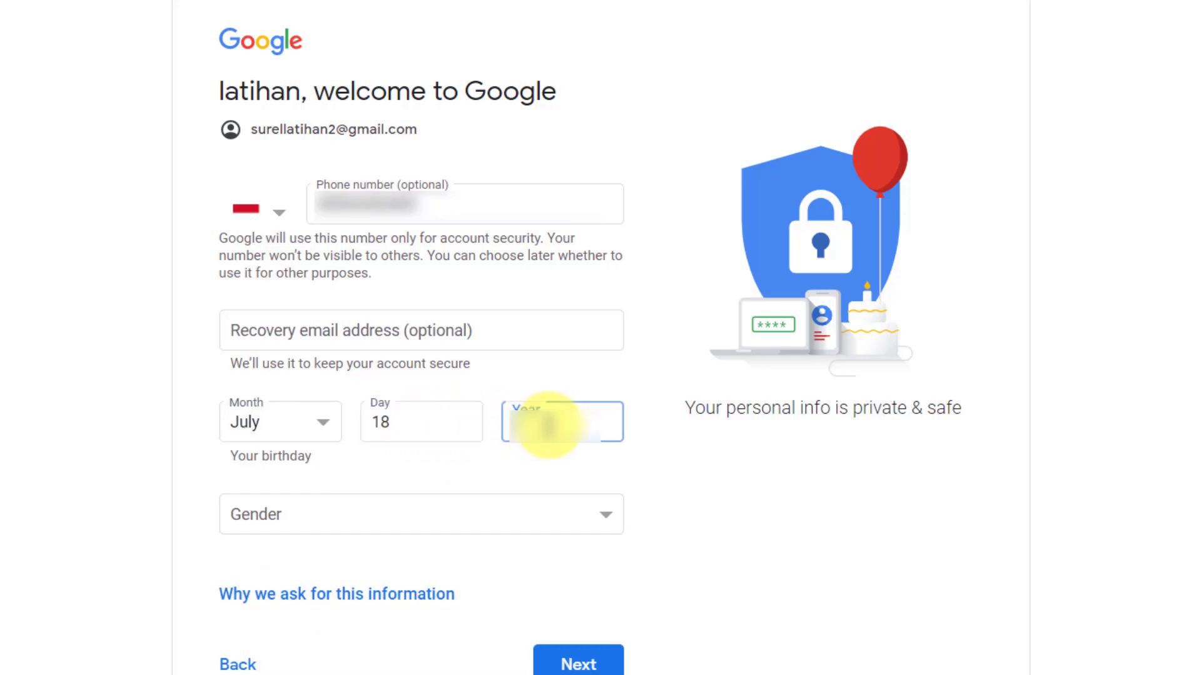
{"action": "type", "text": "1990"}
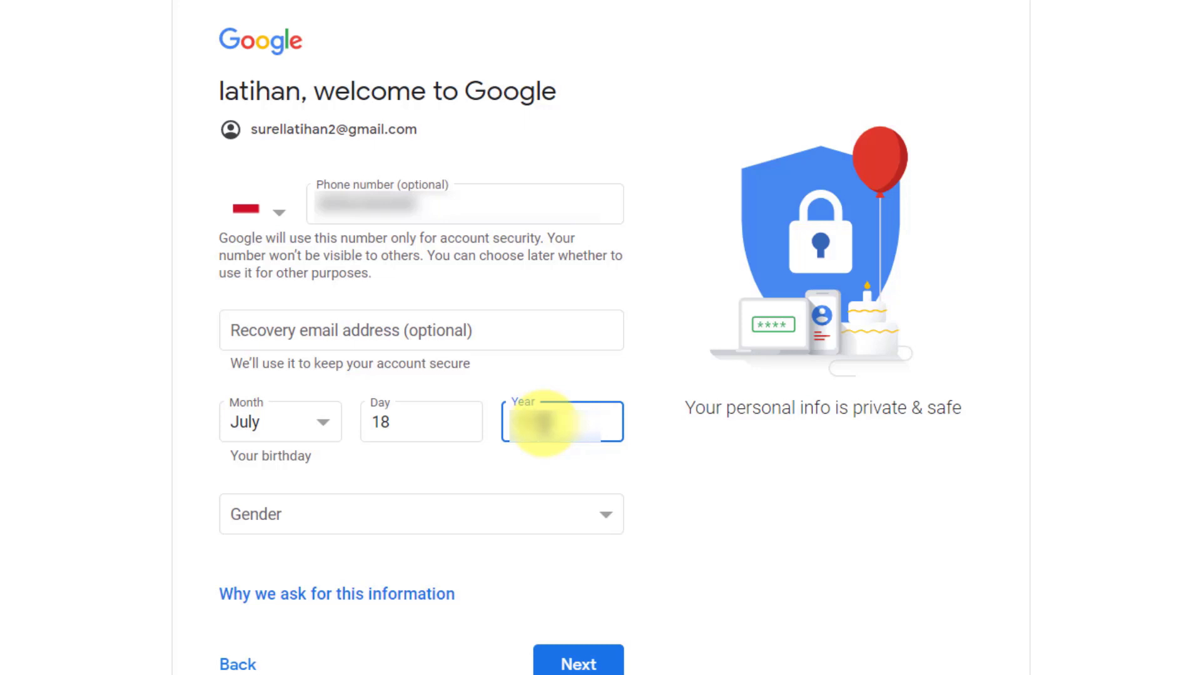
{"action": "left_click", "coordinate": [593, 512]}
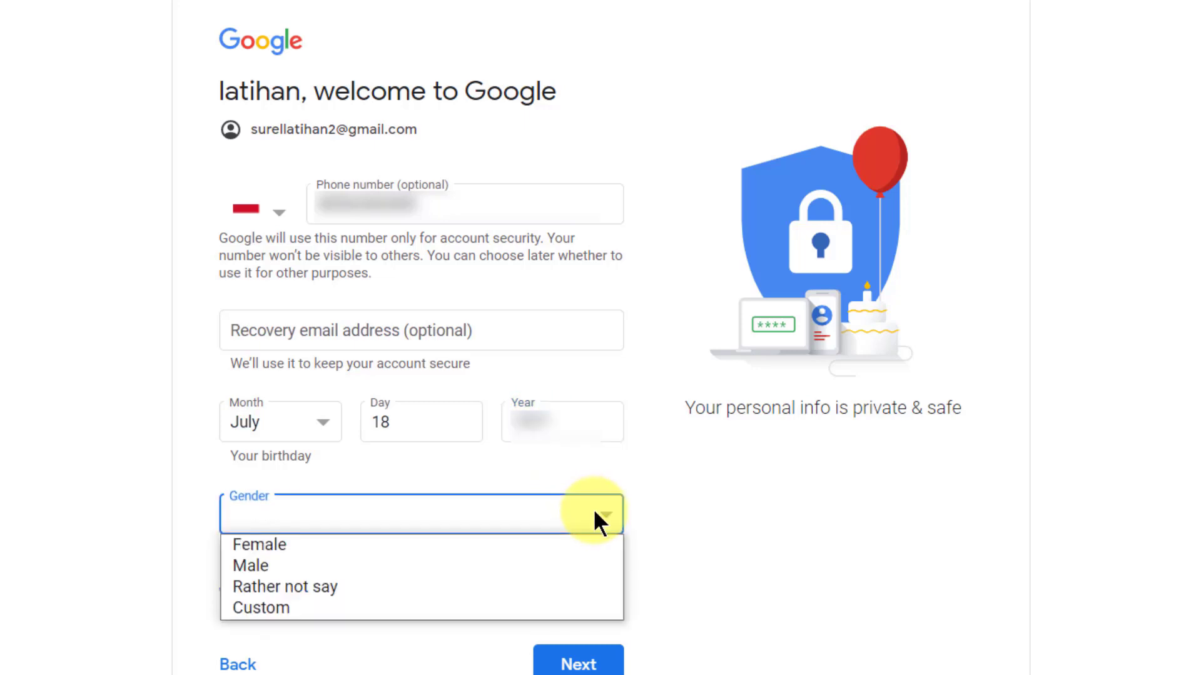
{"action": "left_click", "coordinate": [364, 548]}
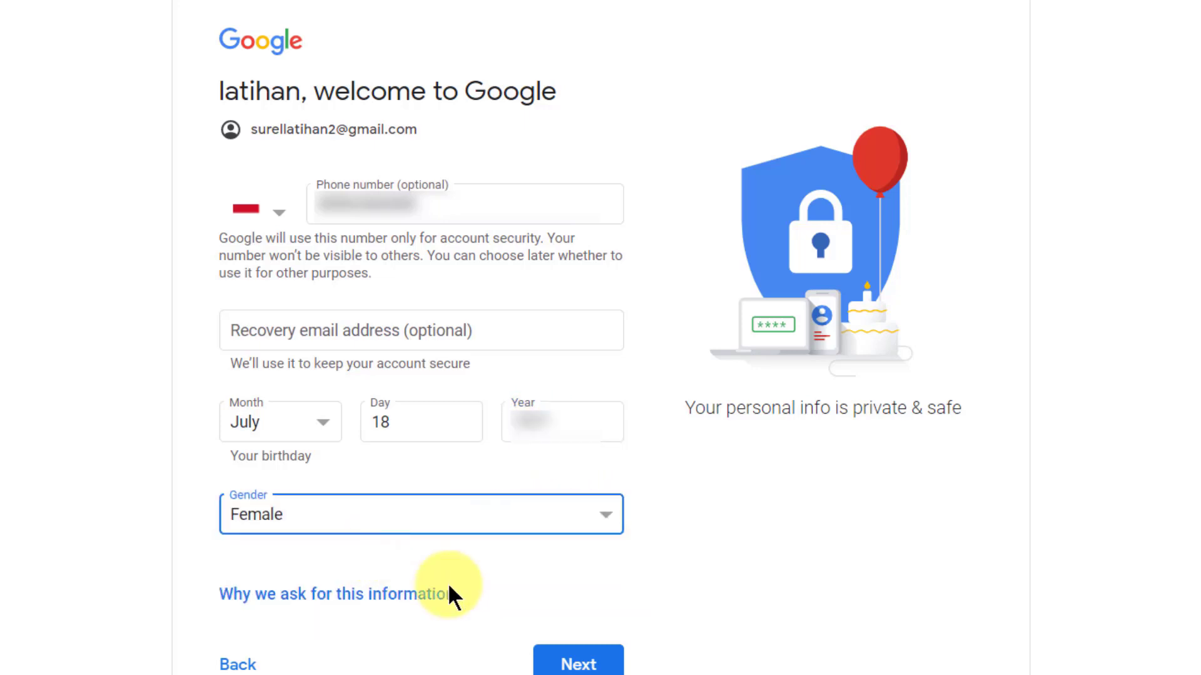
{"action": "left_click", "coordinate": [581, 667]}
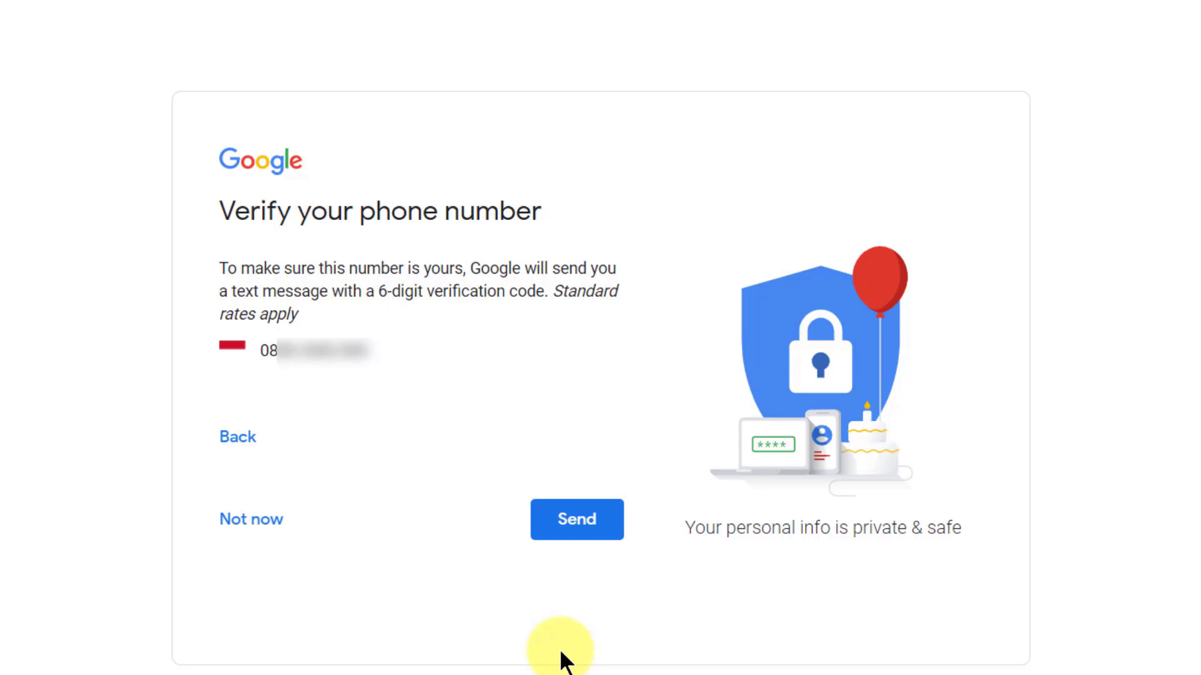
Step: Verify the phone with the texted 6-digit code and agree to use it across Google services
{"action": "left_click", "coordinate": [569, 528]}
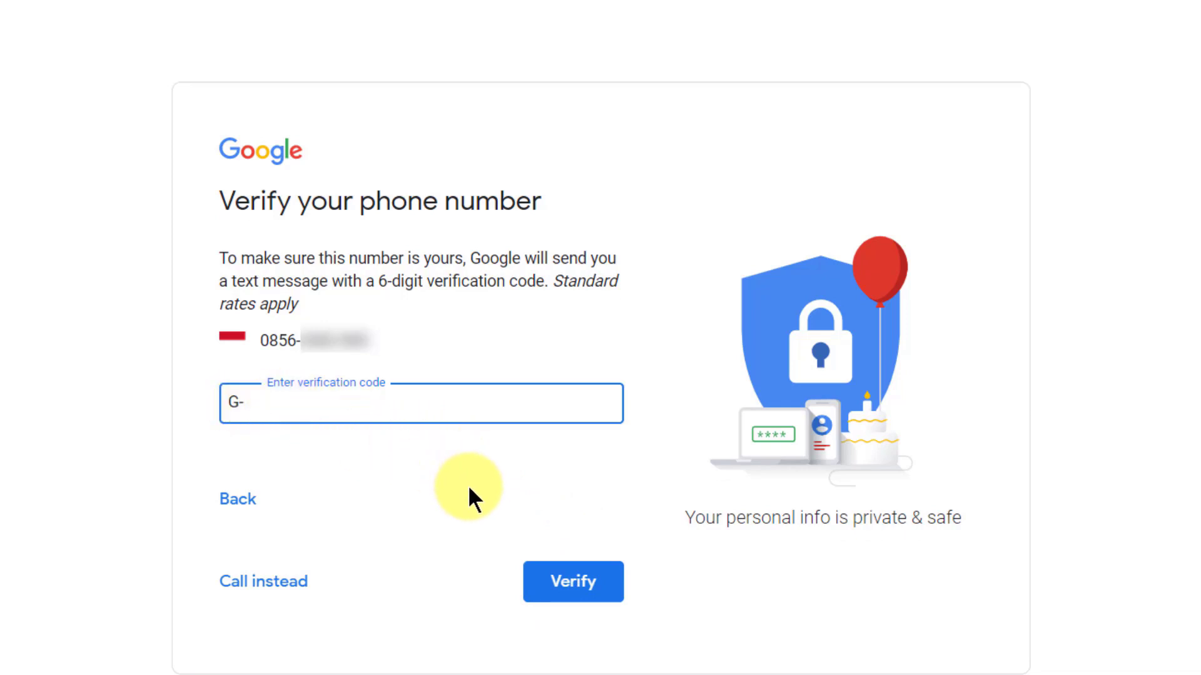
{"action": "left_click", "coordinate": [571, 591]}
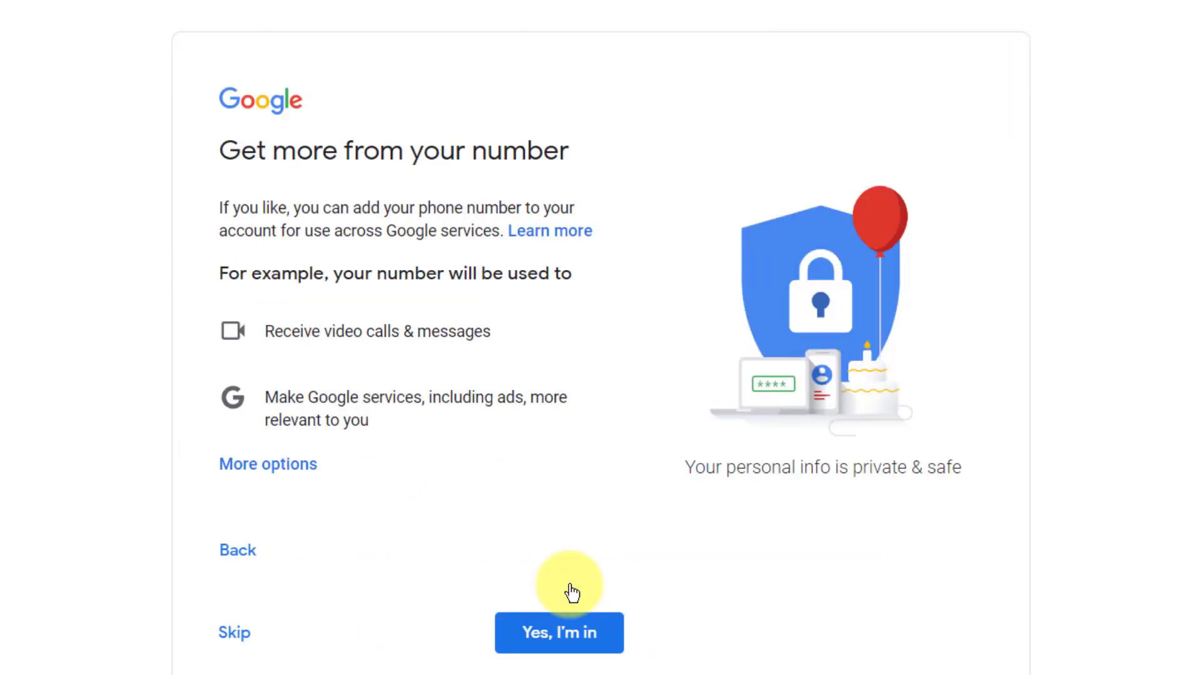
{"action": "left_click", "coordinate": [548, 634]}
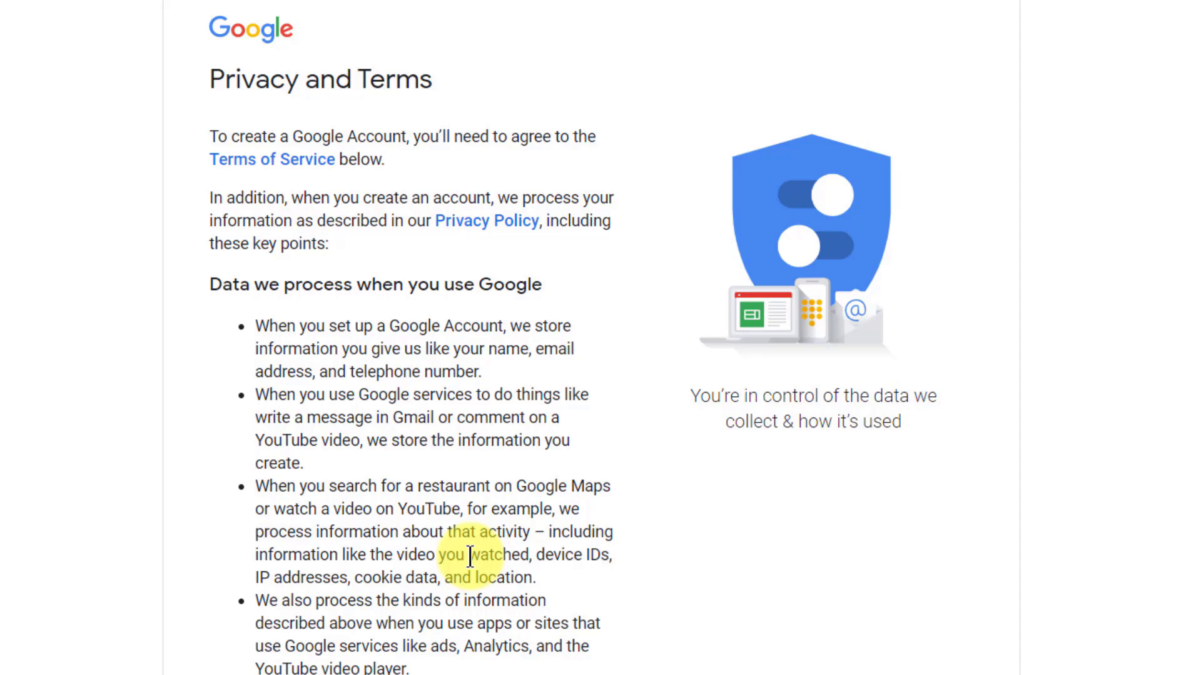
Step: Scroll to the bottom of Privacy and Terms and accept with I agree
{"action": "scroll", "coordinate": [470, 556], "scroll_direction": "down", "scroll_amount": 15}
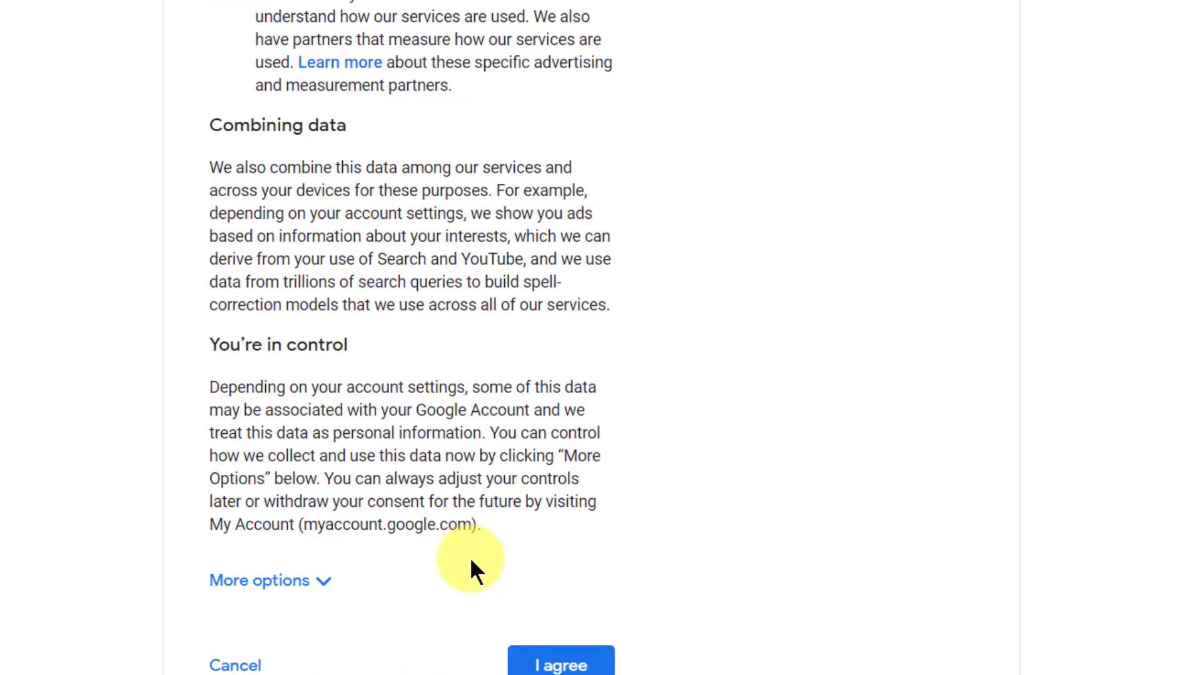
{"action": "left_click", "coordinate": [559, 666]}
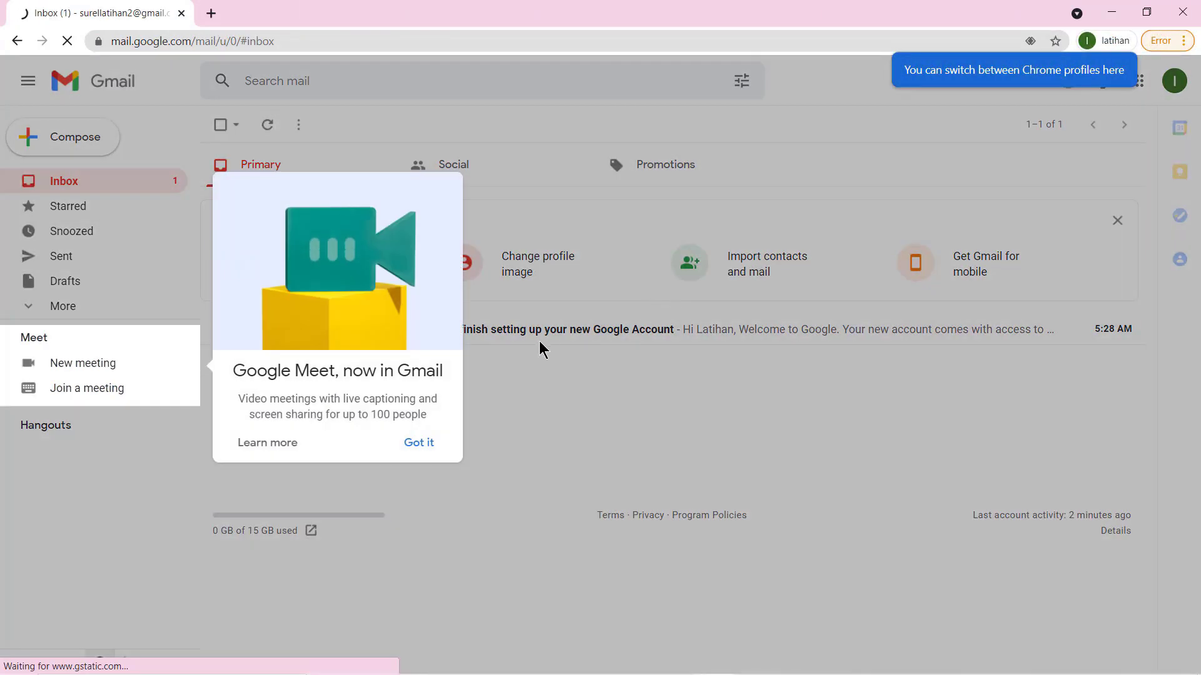
Step: Dismiss the Google Meet popup with Got it and start a new Compose message
{"action": "left_click", "coordinate": [423, 447]}
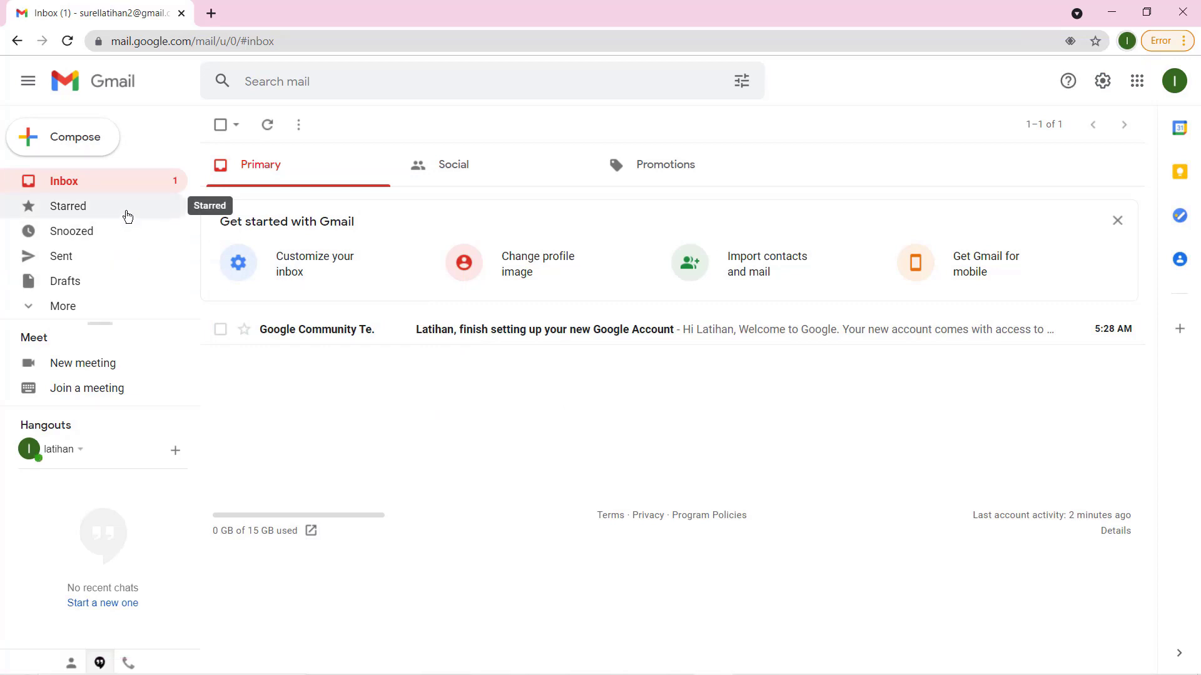
{"action": "left_click", "coordinate": [81, 145]}
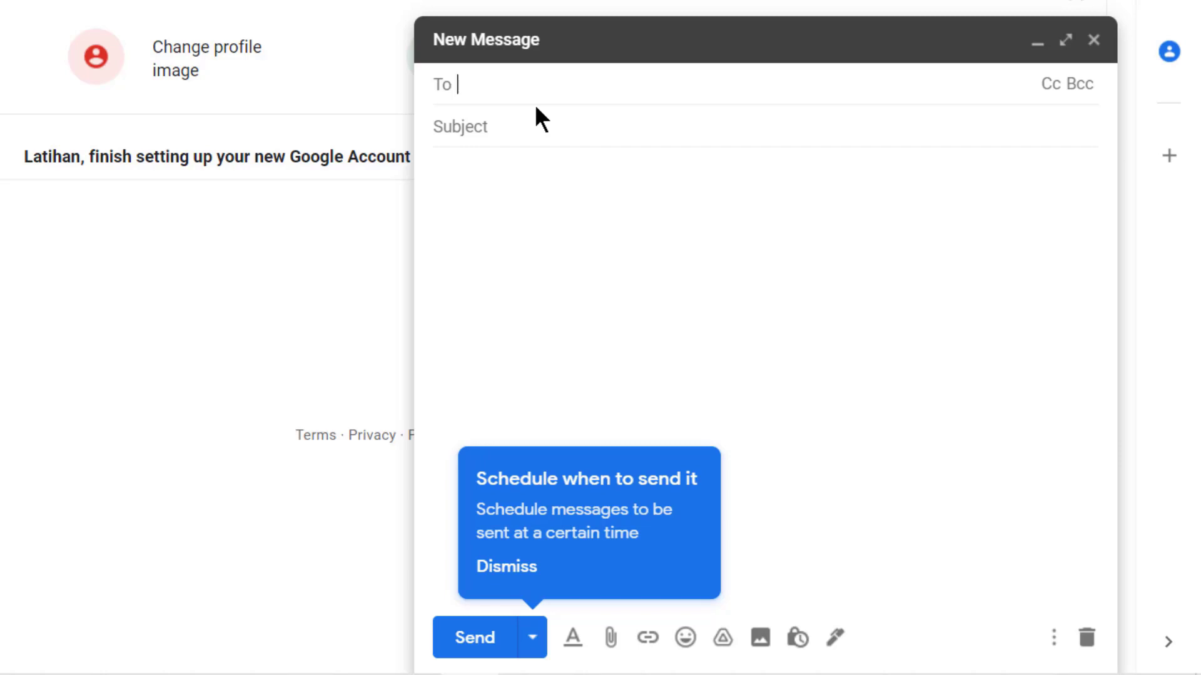
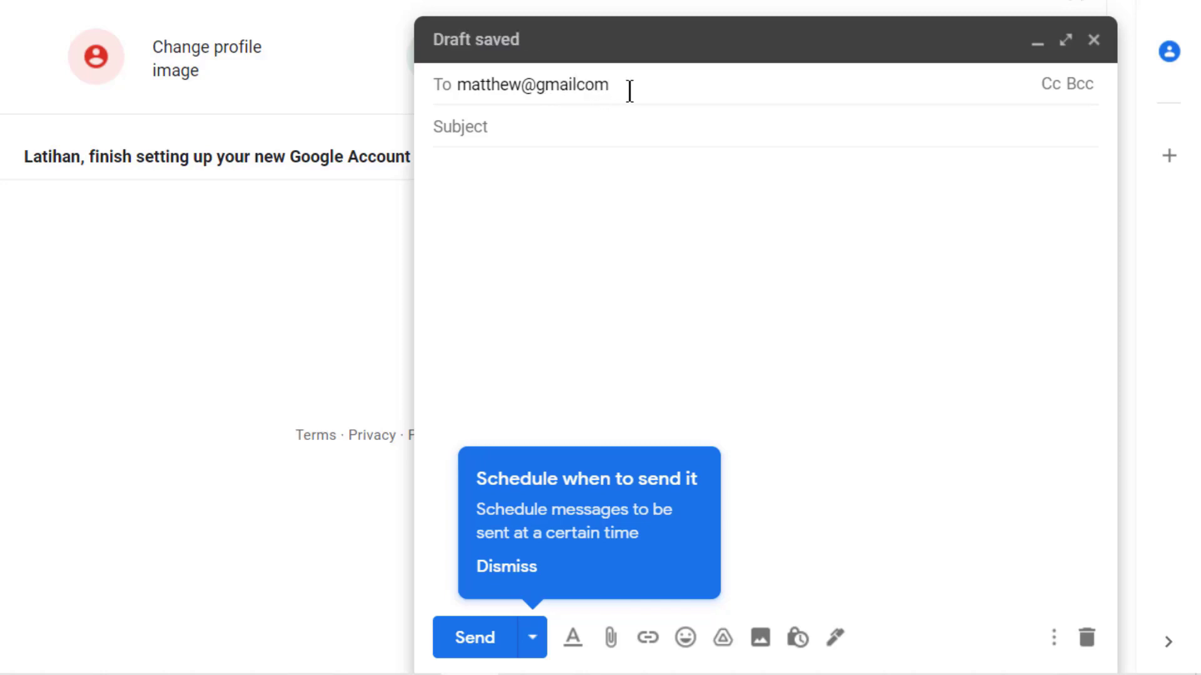
Step: Add the first recipient's email address to the To field, correcting typos
{"action": "key", "text": "Return"}
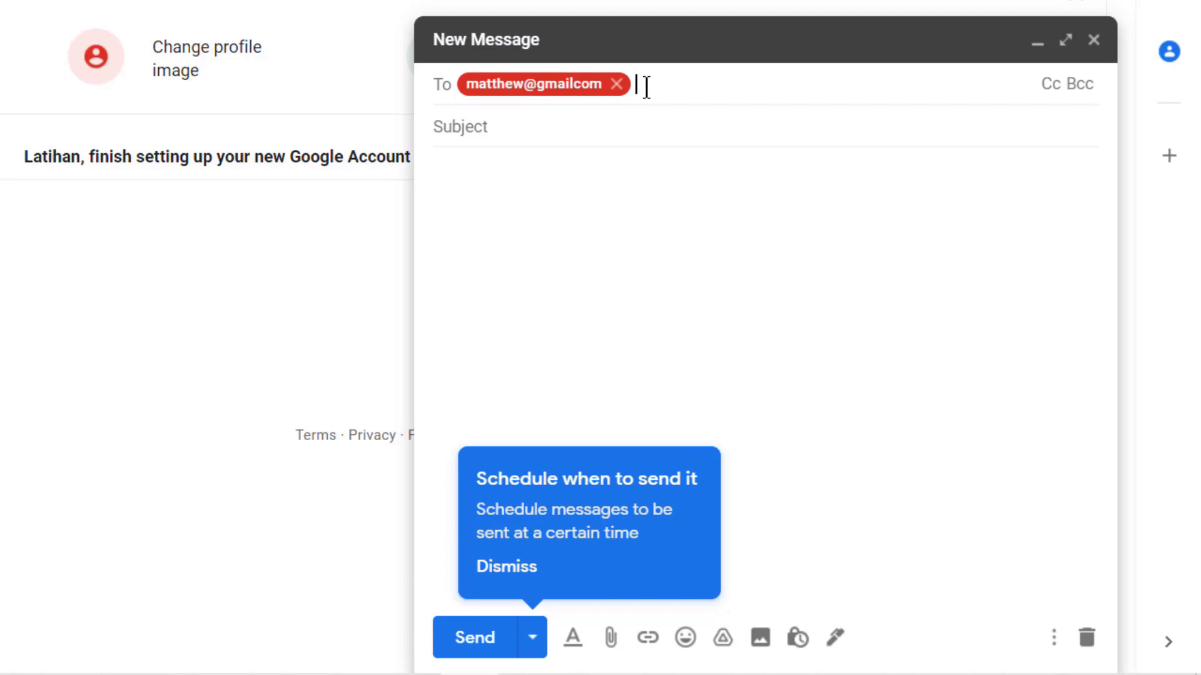
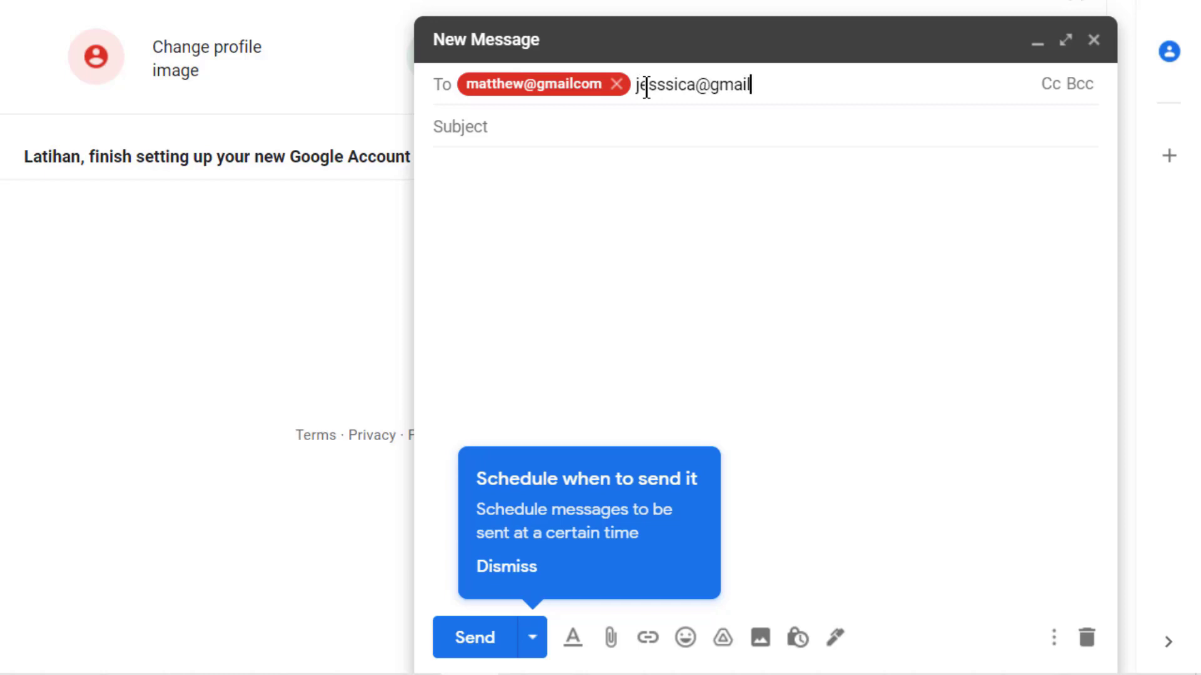
Step: Add the second recipient's address and insert the missing dot into the first address
{"action": "key", "text": "Return"}
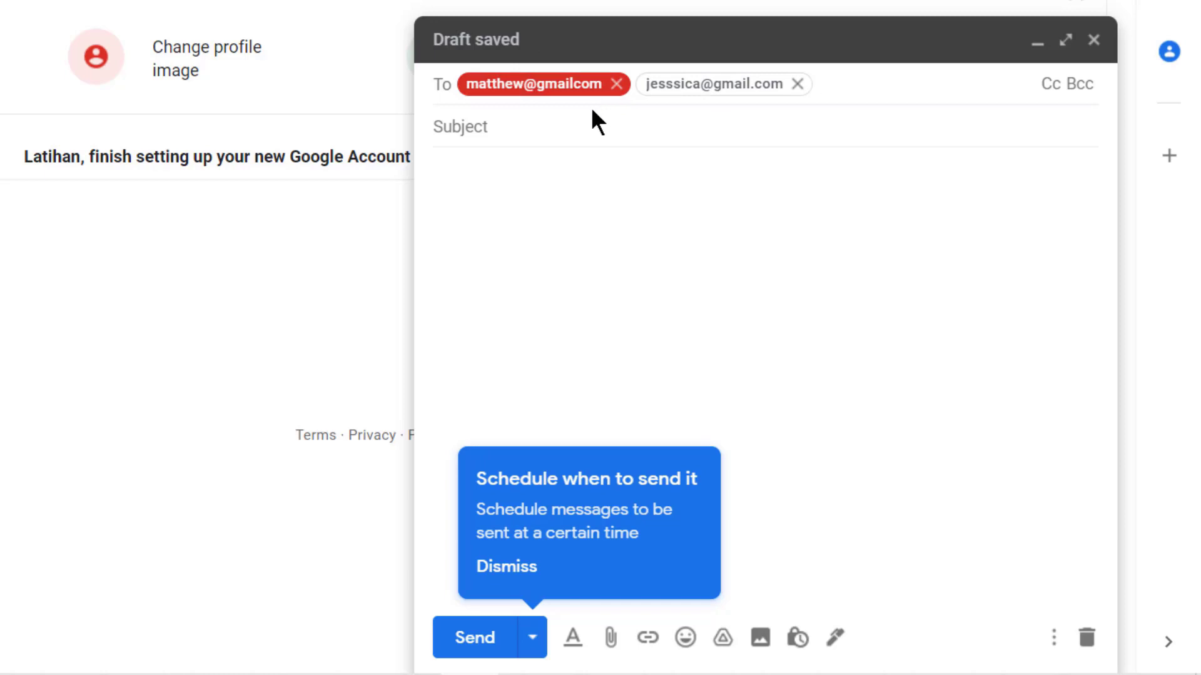
{"action": "double_click", "coordinate": [576, 85]}
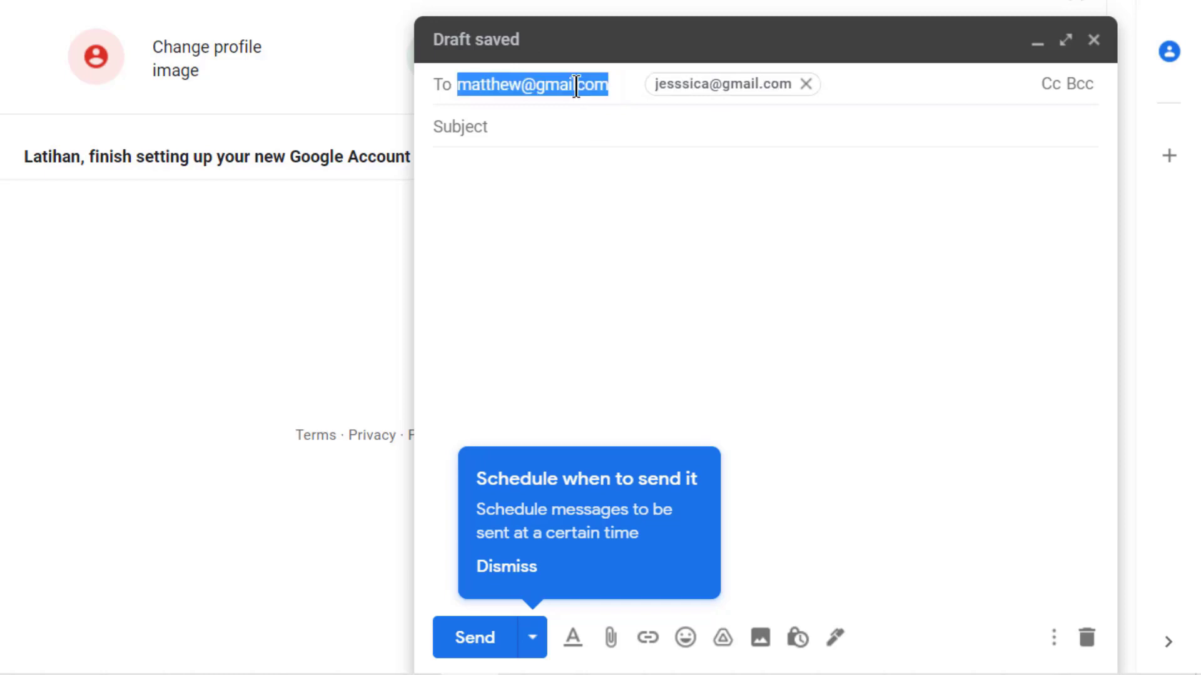
{"action": "left_click", "coordinate": [578, 86]}
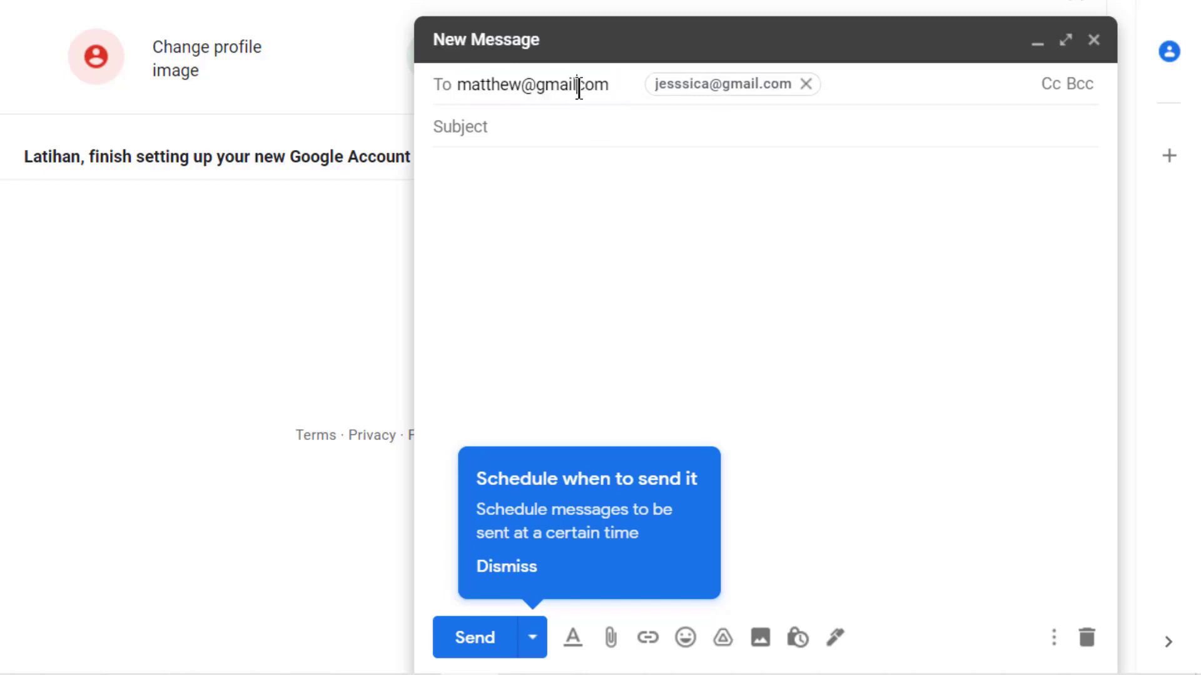
{"action": "type", "text": "."}
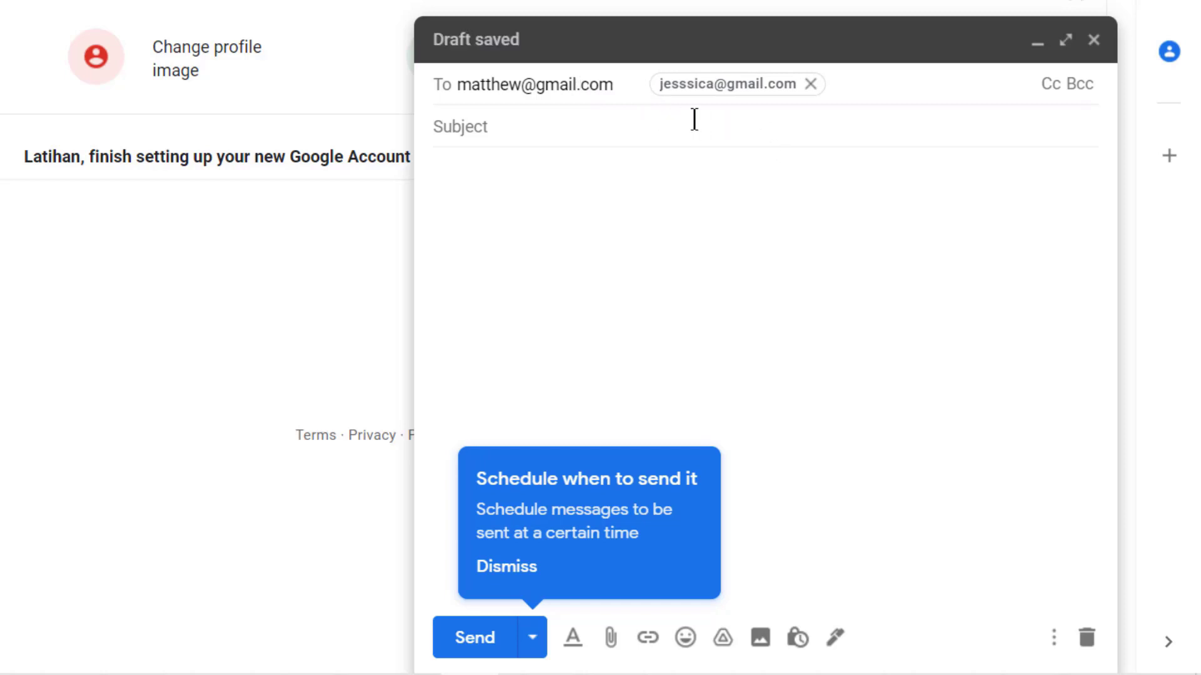
Step: Confirm the corrected recipient and enter the subject 'Undangan Ulang tahun', fixing a typo
{"action": "left_click", "coordinate": [848, 87]}
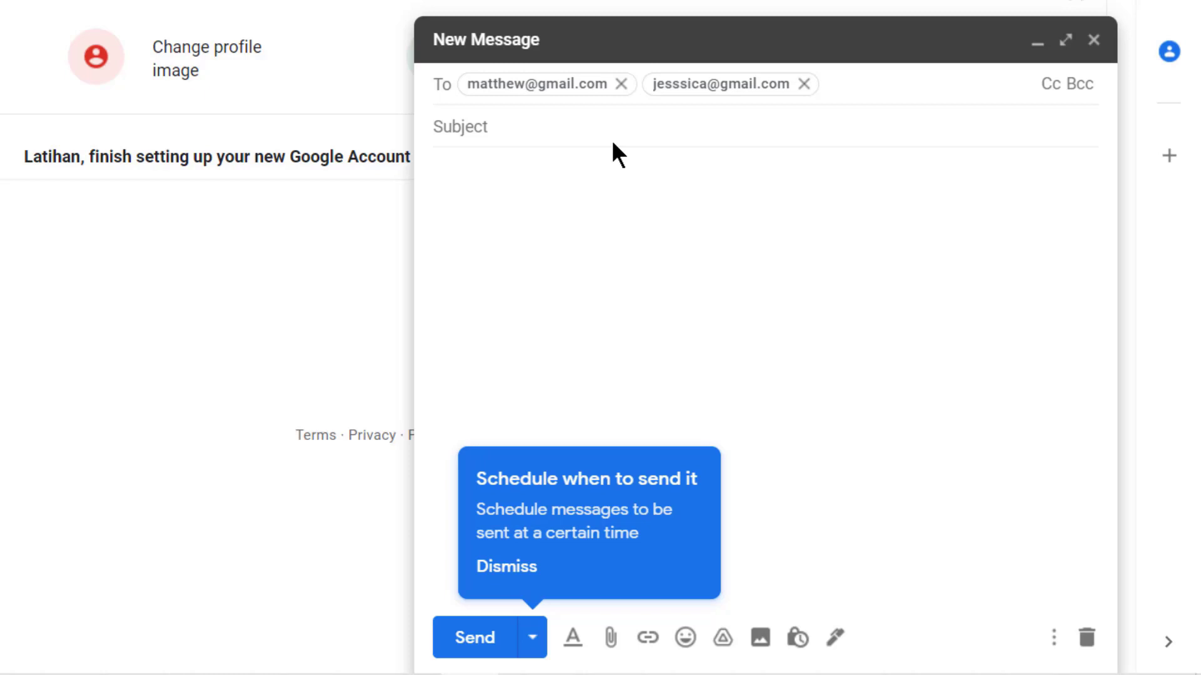
{"action": "left_click", "coordinate": [525, 125]}
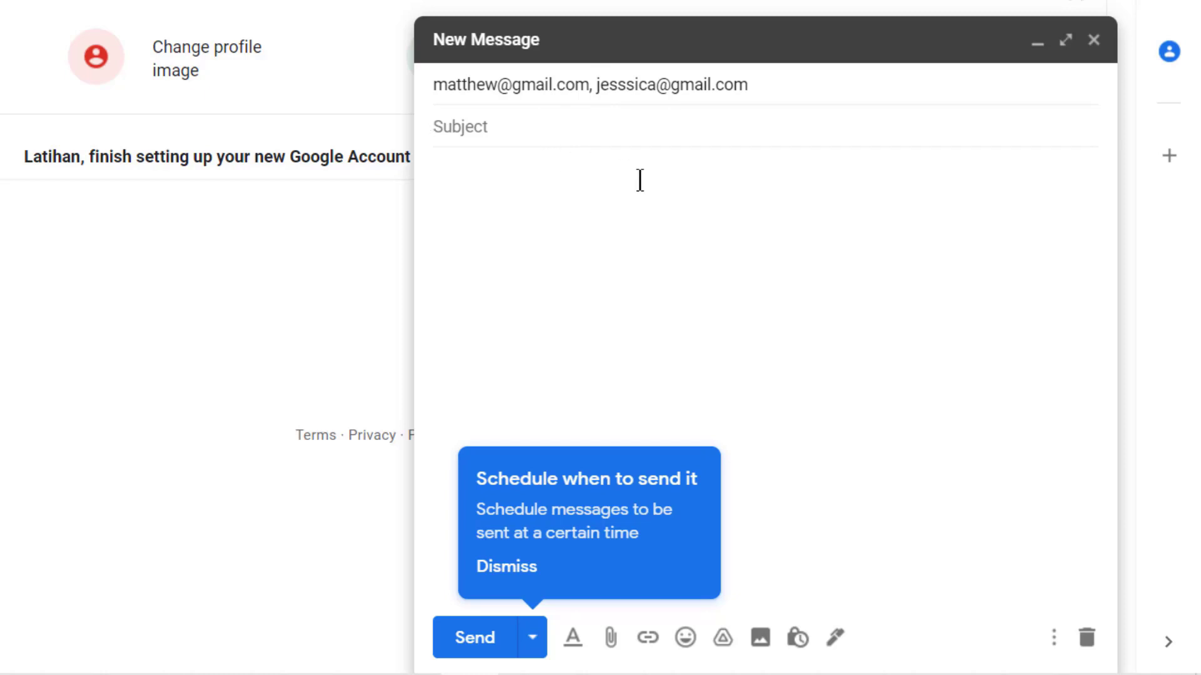
{"action": "type", "text": "Undangan "}
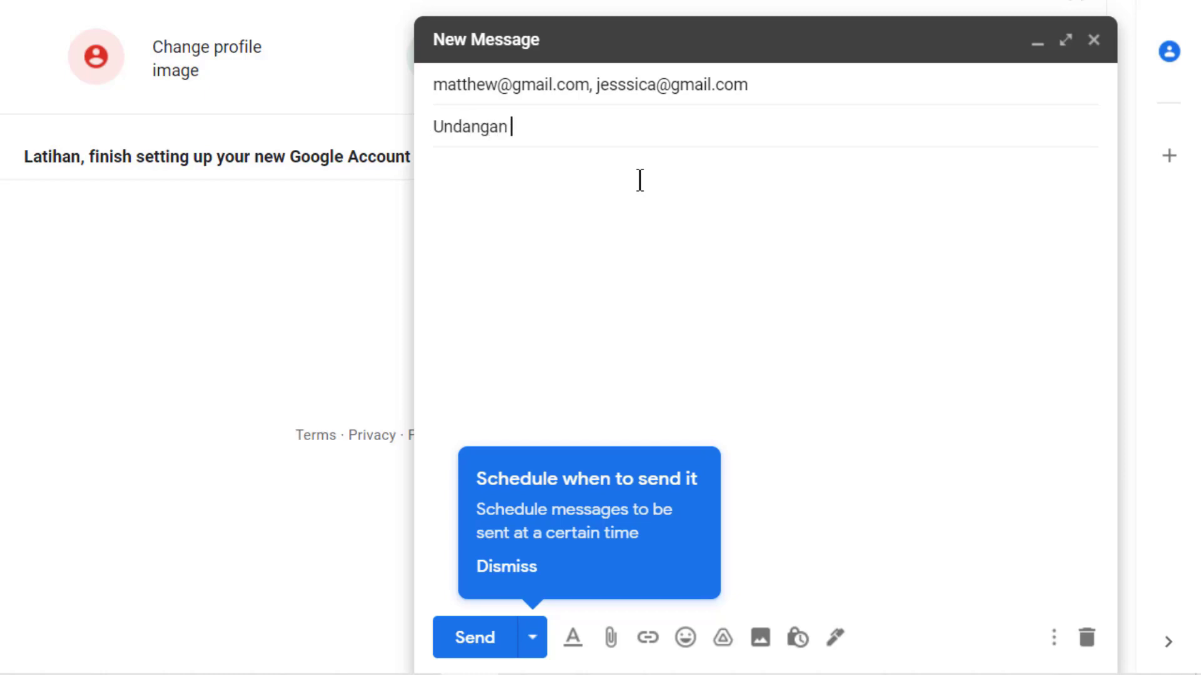
{"action": "type", "text": "Ual"}
{"action": "type", "text": "lang "}
{"action": "type", "text": "tahun"}
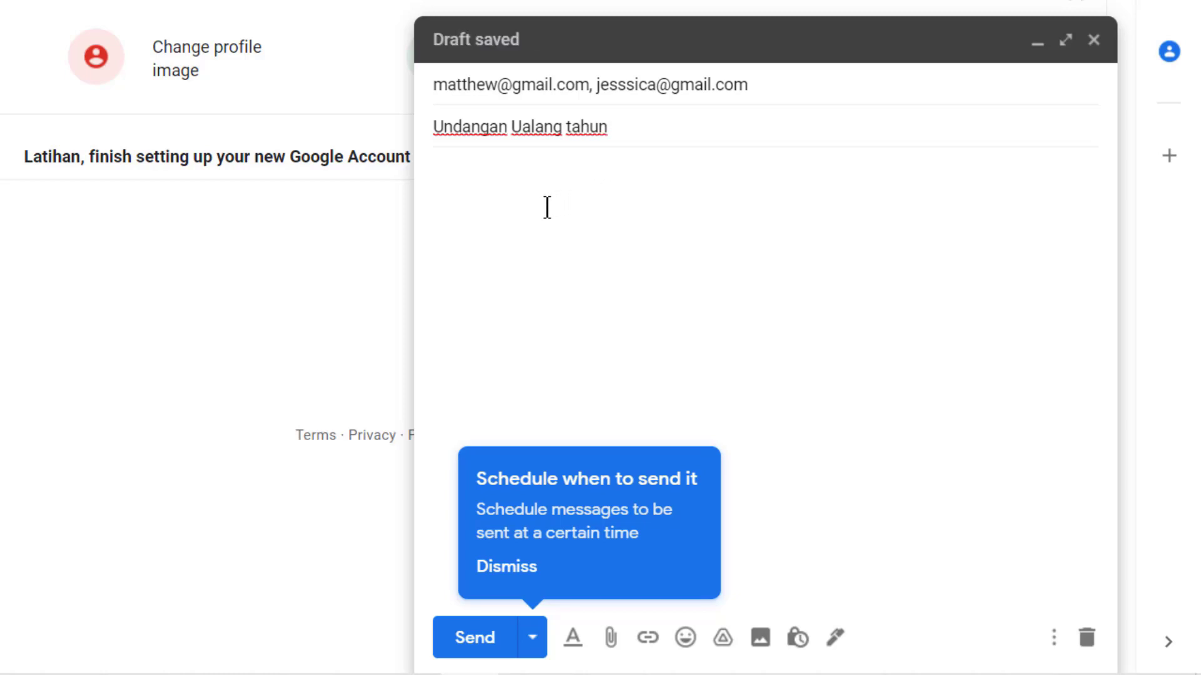
{"action": "key", "text": "BackSpace"}
{"action": "key", "text": "BackSpace"}
{"action": "key", "text": "BackSpace"}
{"action": "key", "text": "BackSpace"}
{"action": "key", "text": "BackSpace"}
{"action": "key", "text": "BackSpace"}
{"action": "key", "text": "BackSpace"}
{"action": "key", "text": "BackSpace"}
{"action": "key", "text": "BackSpace"}
{"action": "key", "text": "BackSpace"}
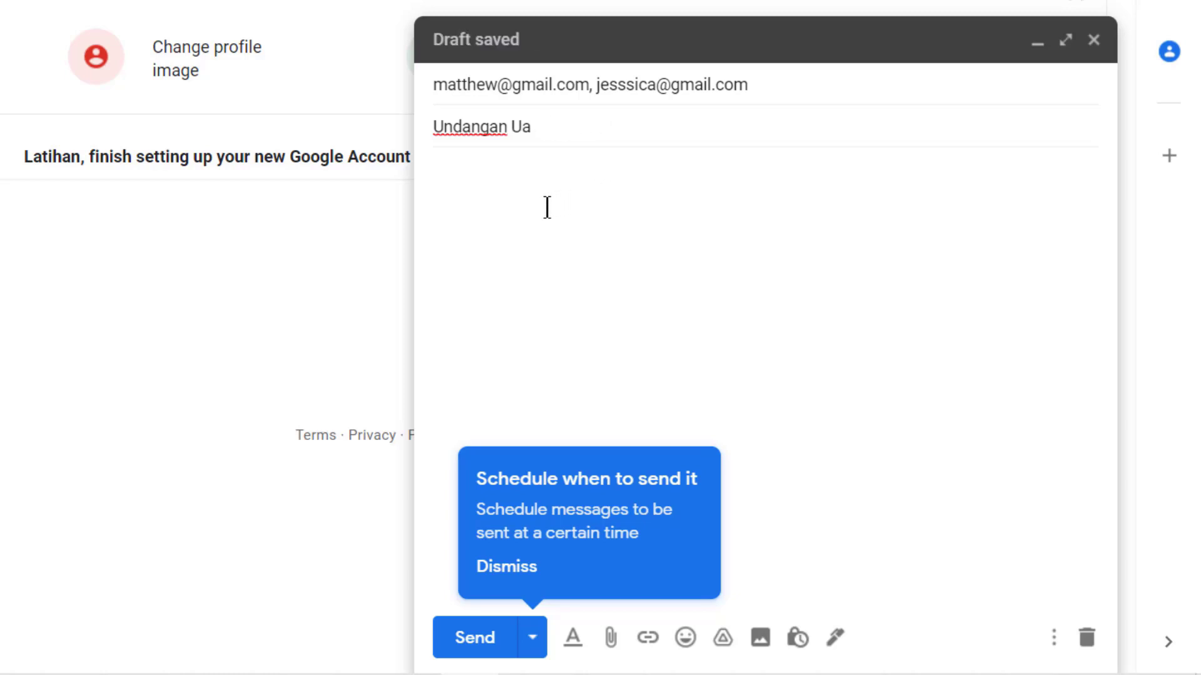
{"action": "key", "text": "BackSpace"}
{"action": "type", "text": "lang "}
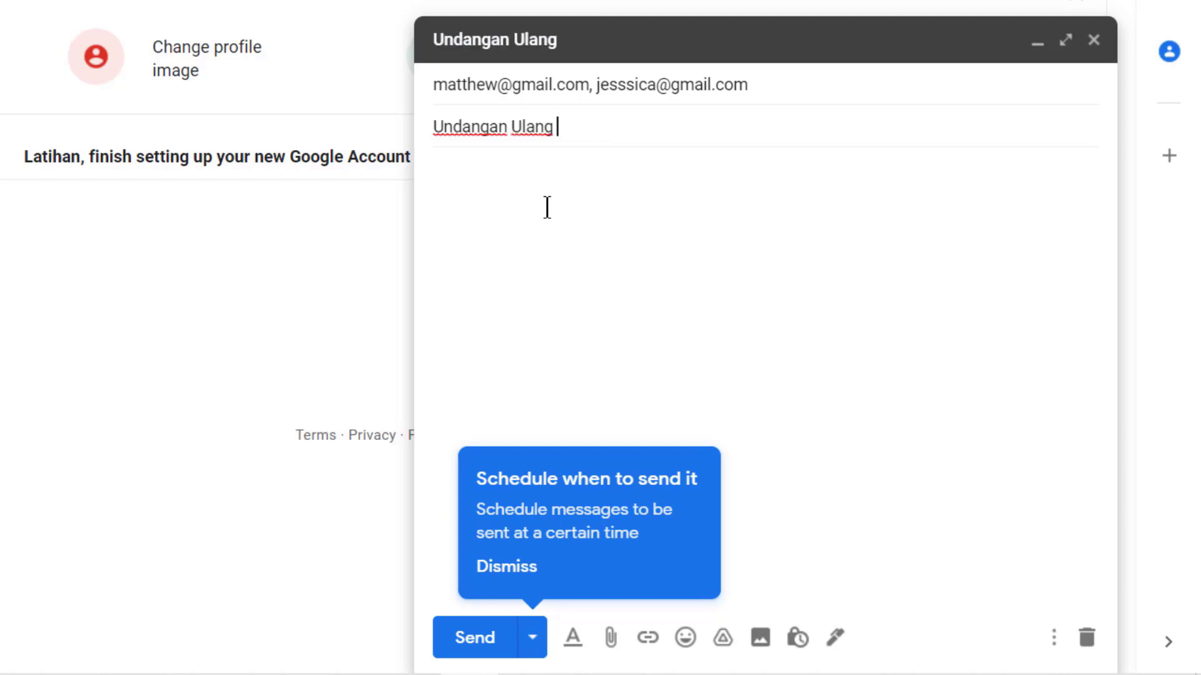
{"action": "type", "text": "tahun"}
{"action": "left_click", "coordinate": [503, 191]}
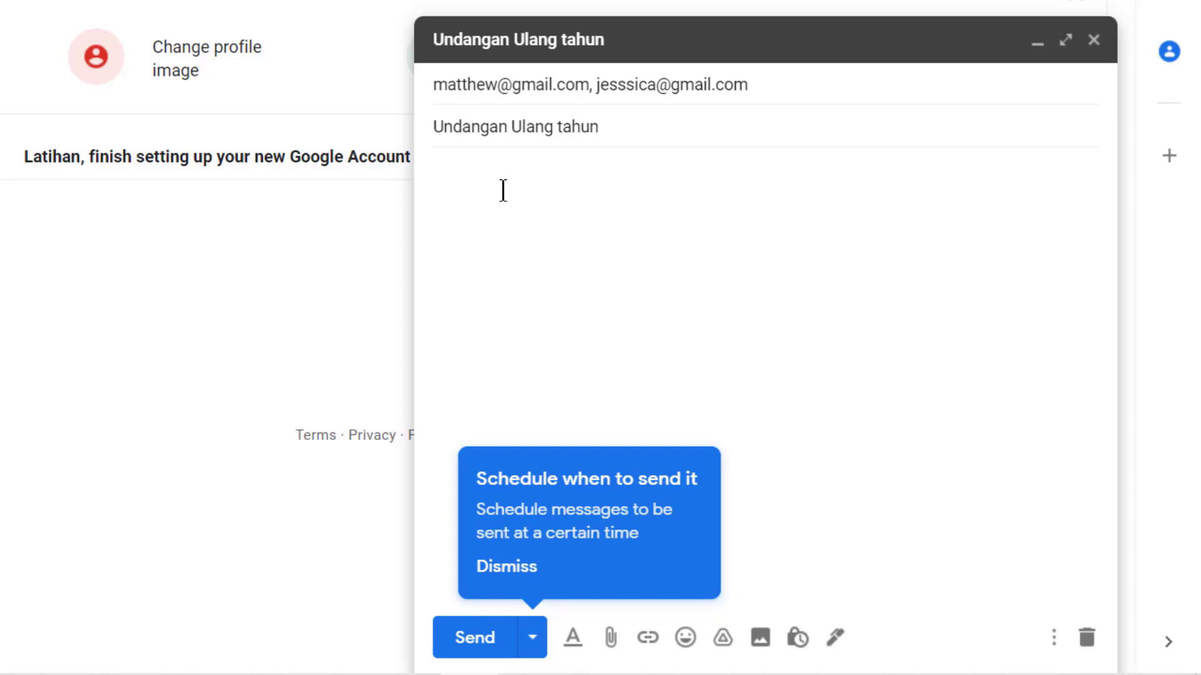
Step: Type the greeting 'Halo teman-teman' and 'Saya mengundang untuk datang ke pesta ulang tahun saya'
{"action": "type", "text": "Halo teman-teman"}
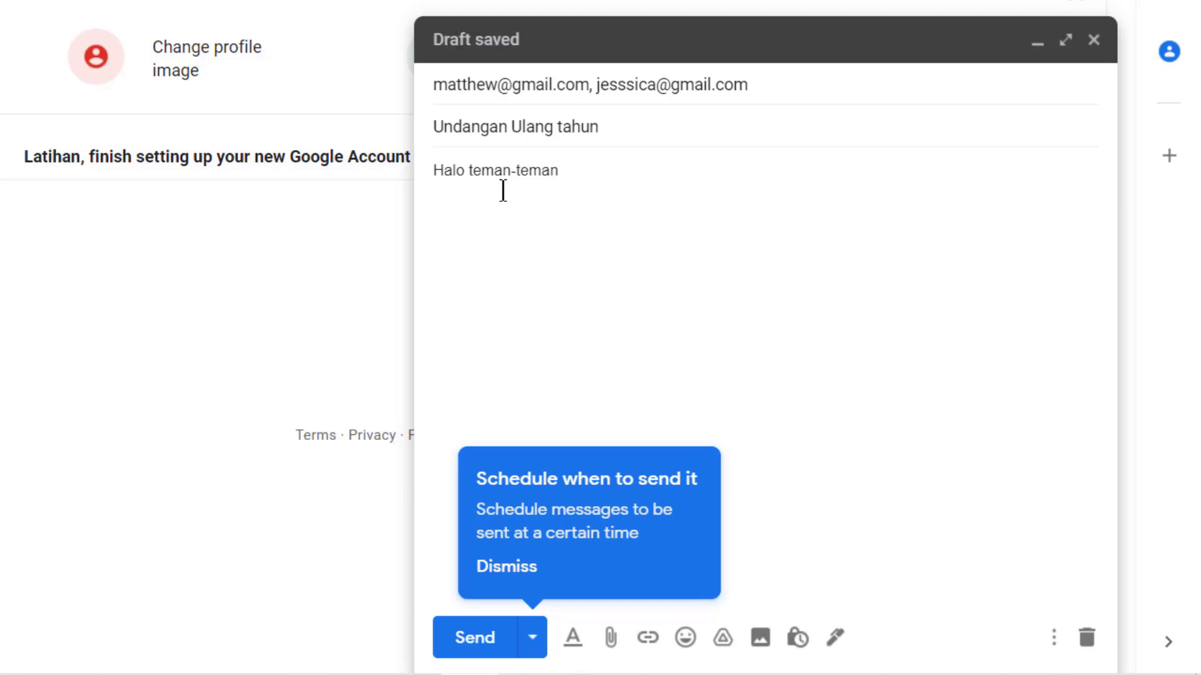
{"action": "type", "text": "Saya mengunda"}
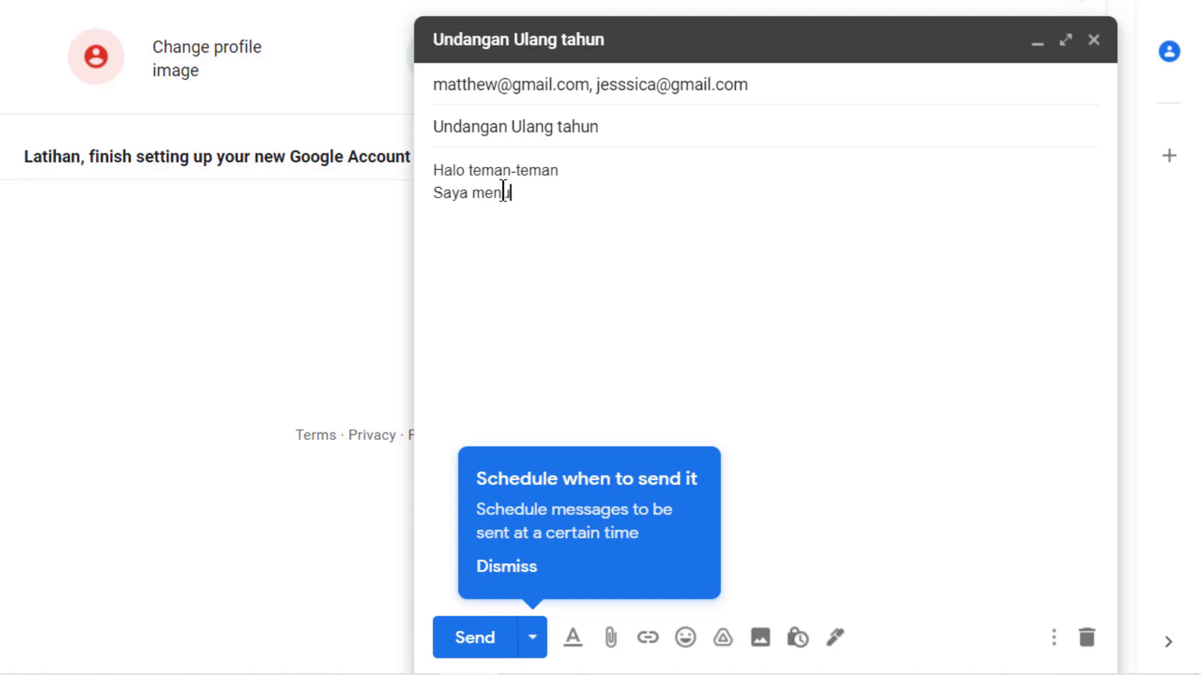
{"action": "type", "text": "ng"}
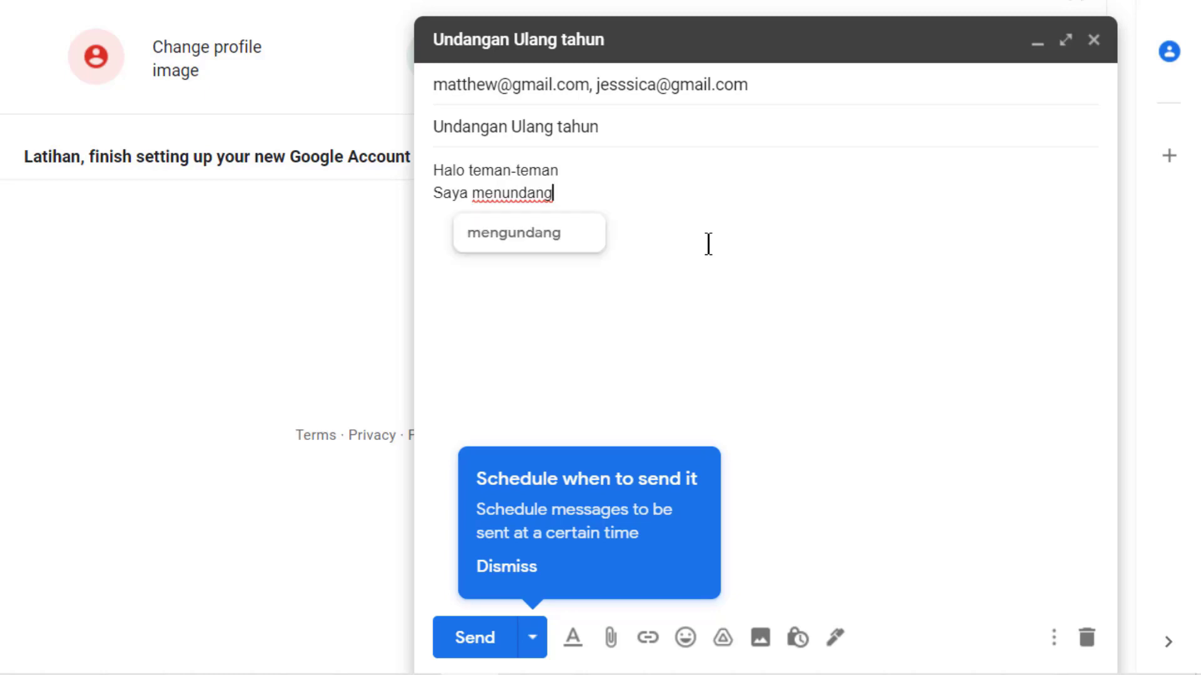
{"action": "key", "text": "BackSpace"}
{"action": "key", "text": "BackSpace"}
{"action": "key", "text": "BackSpace"}
{"action": "key", "text": "BackSpace"}
{"action": "key", "text": "BackSpace"}
{"action": "key", "text": "BackSpace"}
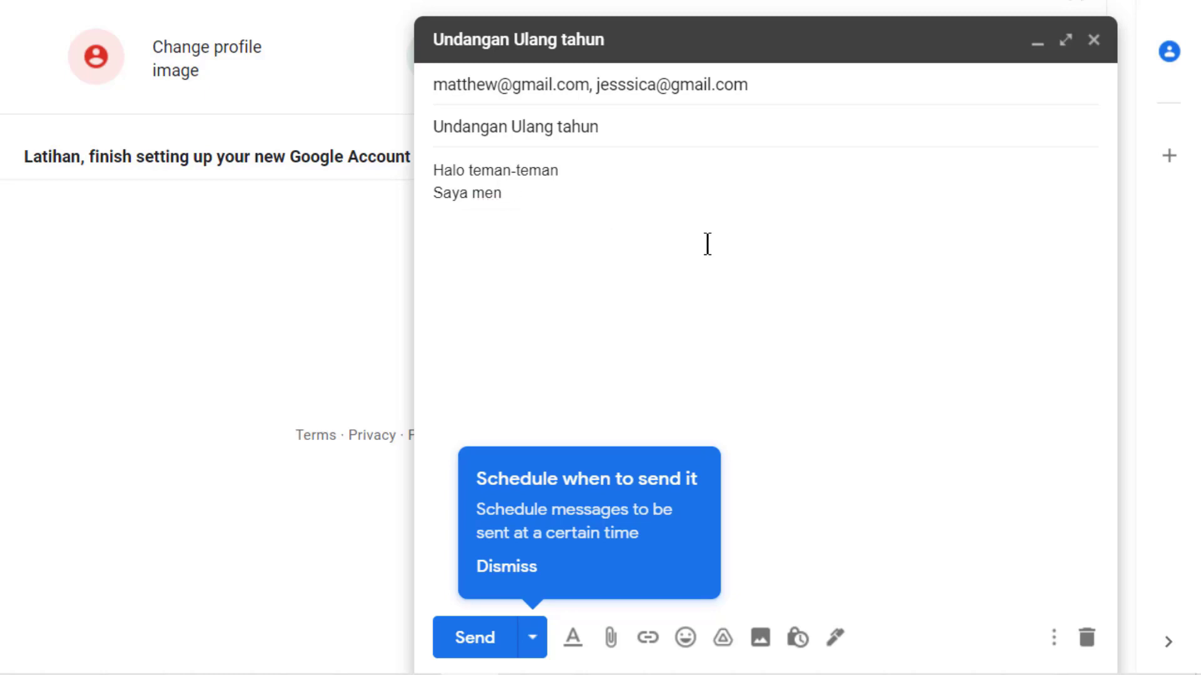
{"action": "type", "text": "gundang untuk d"}
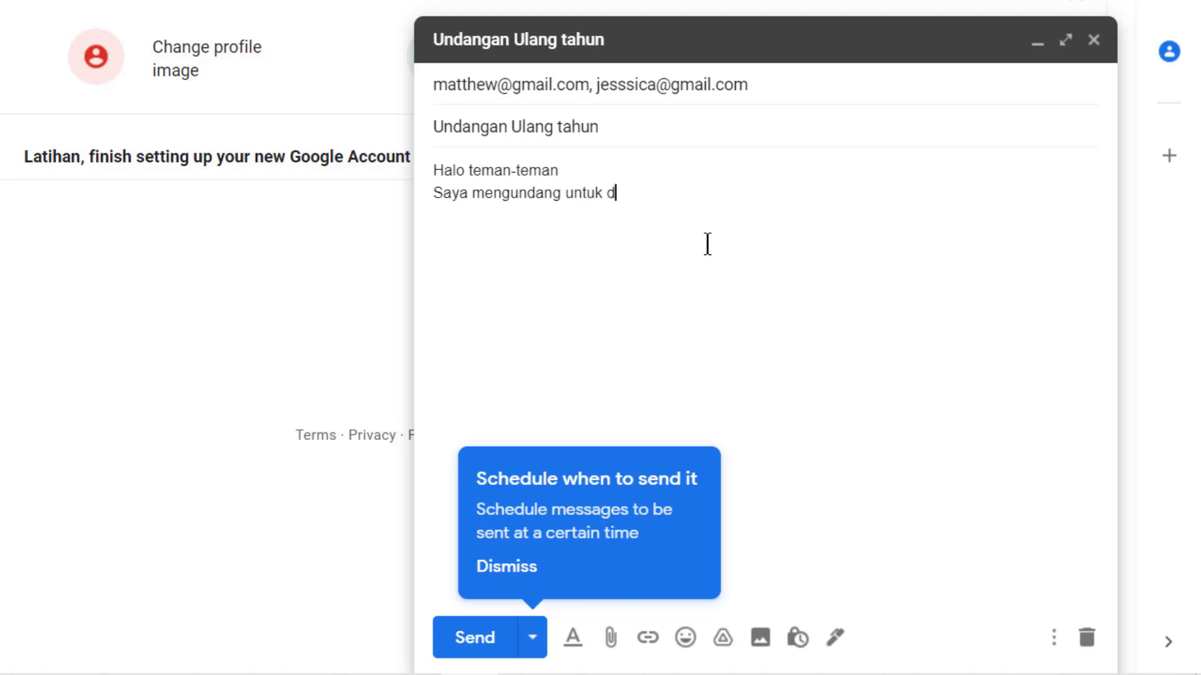
{"action": "type", "text": "atang ke pe"}
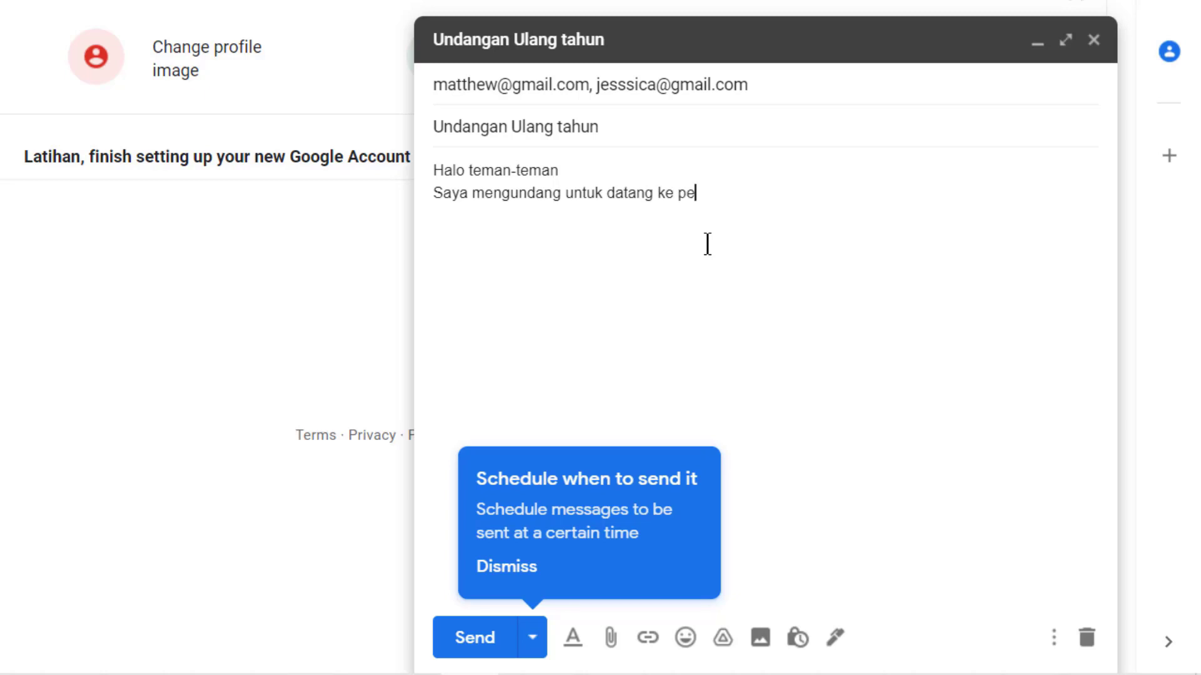
{"action": "type", "text": "sta ulang tahun "}
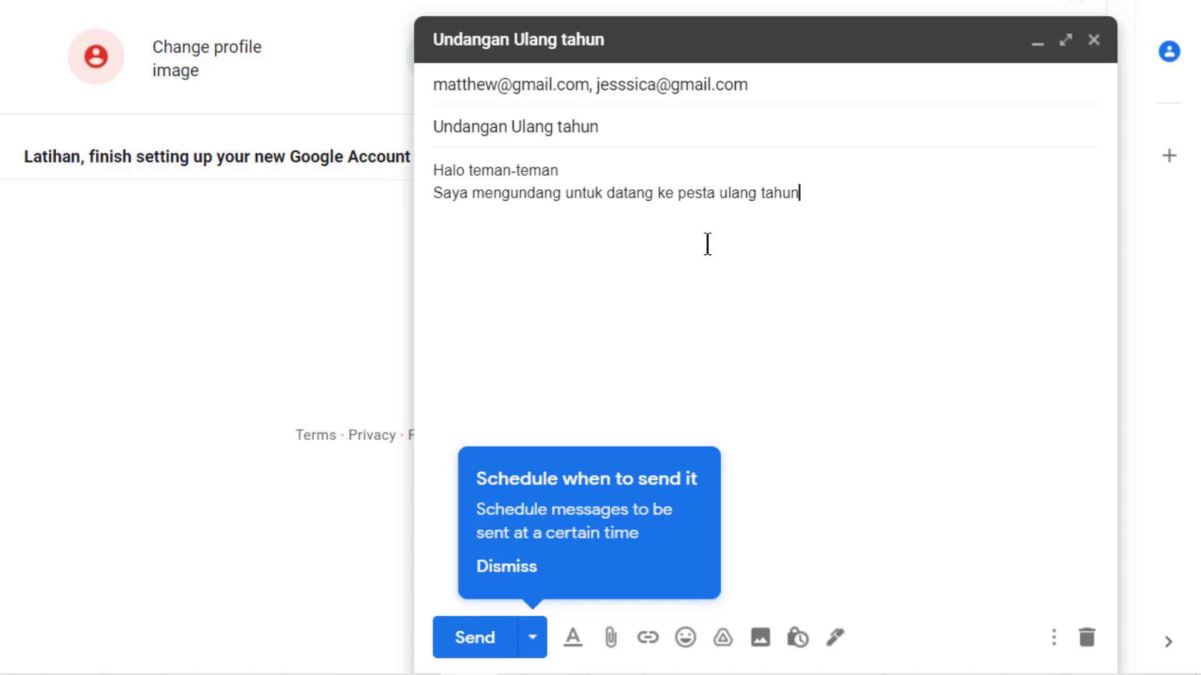
{"action": "type", "text": "saya"}
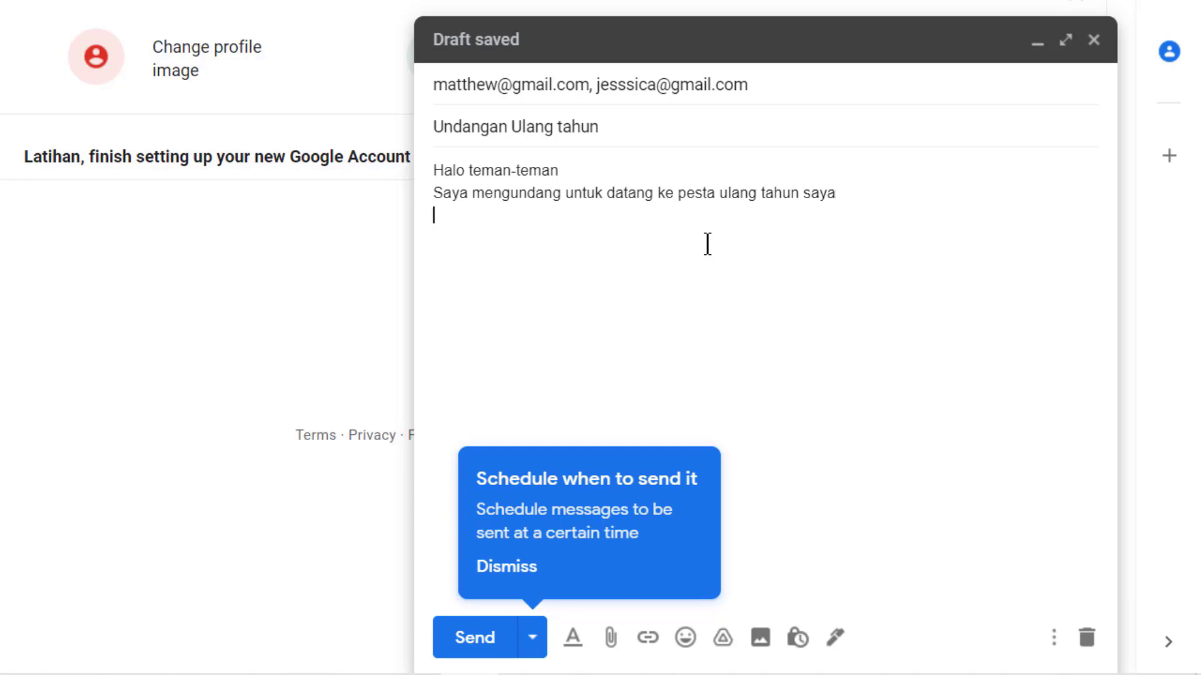
Step: Add 'Pada hari : Senin', 'Pukul 18.00', and the closing line 'Saya sangat berharap kehadirannya'
{"action": "type", "text": "Pada ha"}
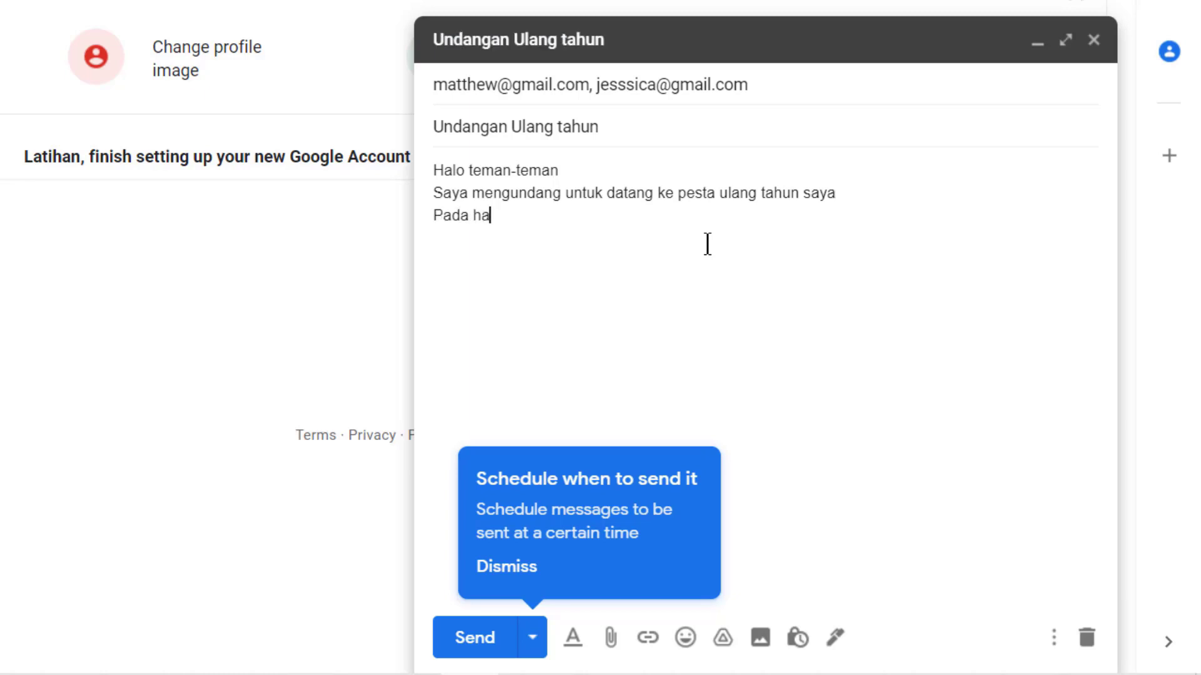
{"action": "type", "text": "ri : Senin"}
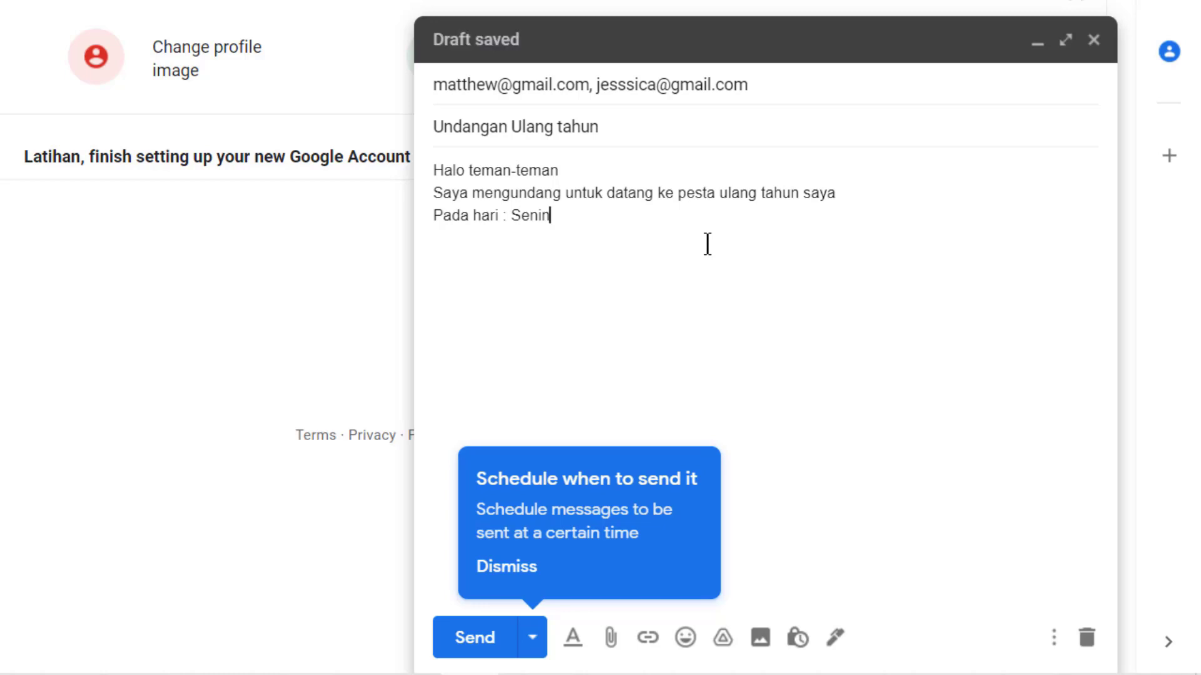
{"action": "key", "text": "Return"}
{"action": "type", "text": "Pukul "}
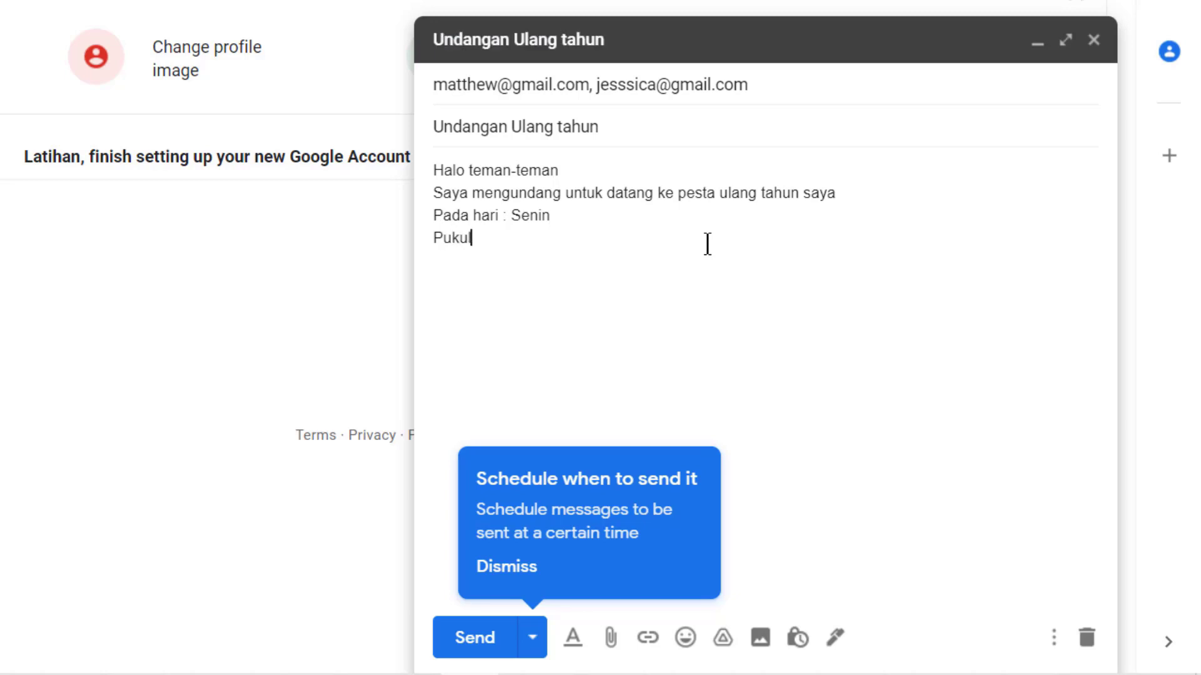
{"action": "type", "text": "18.00"}
{"action": "key", "text": "Return"}
{"action": "key", "text": "Return"}
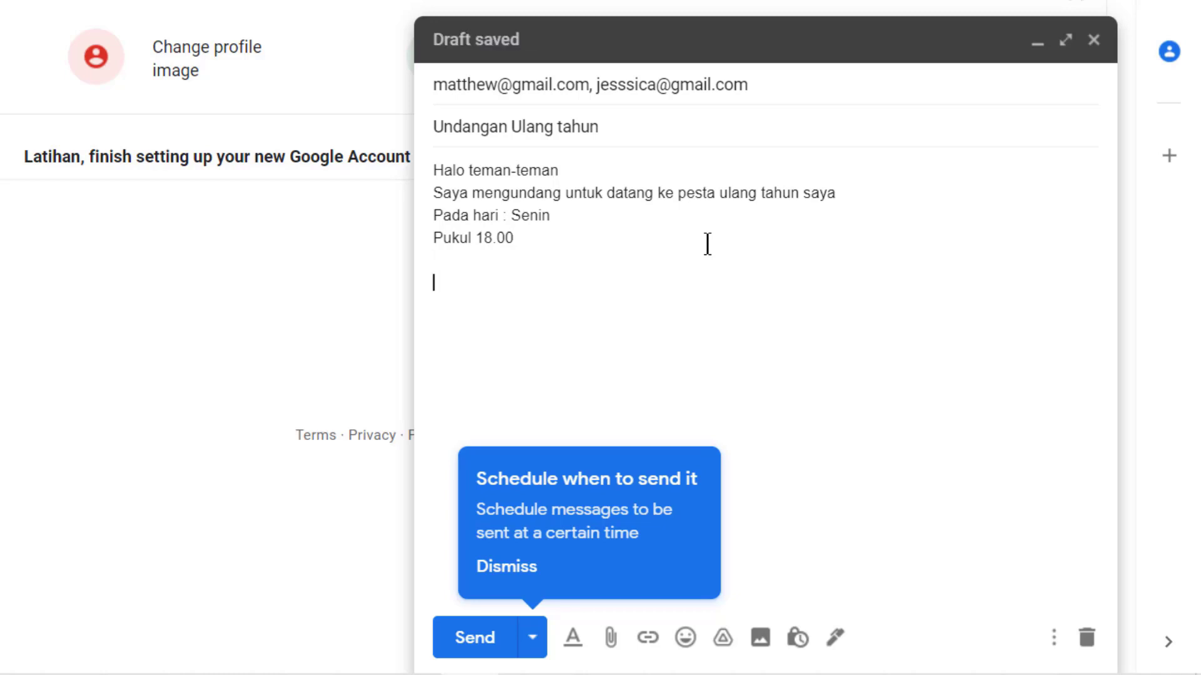
{"action": "type", "text": "Saya sangat ber"}
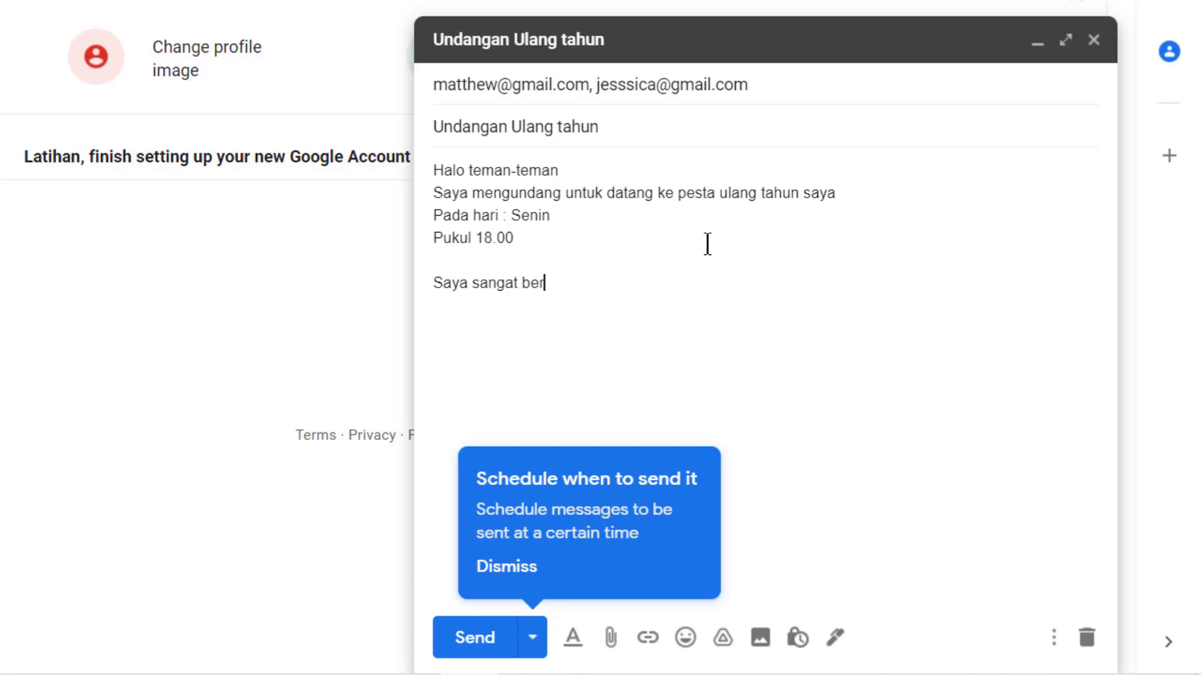
{"action": "type", "text": "harap kehadi"}
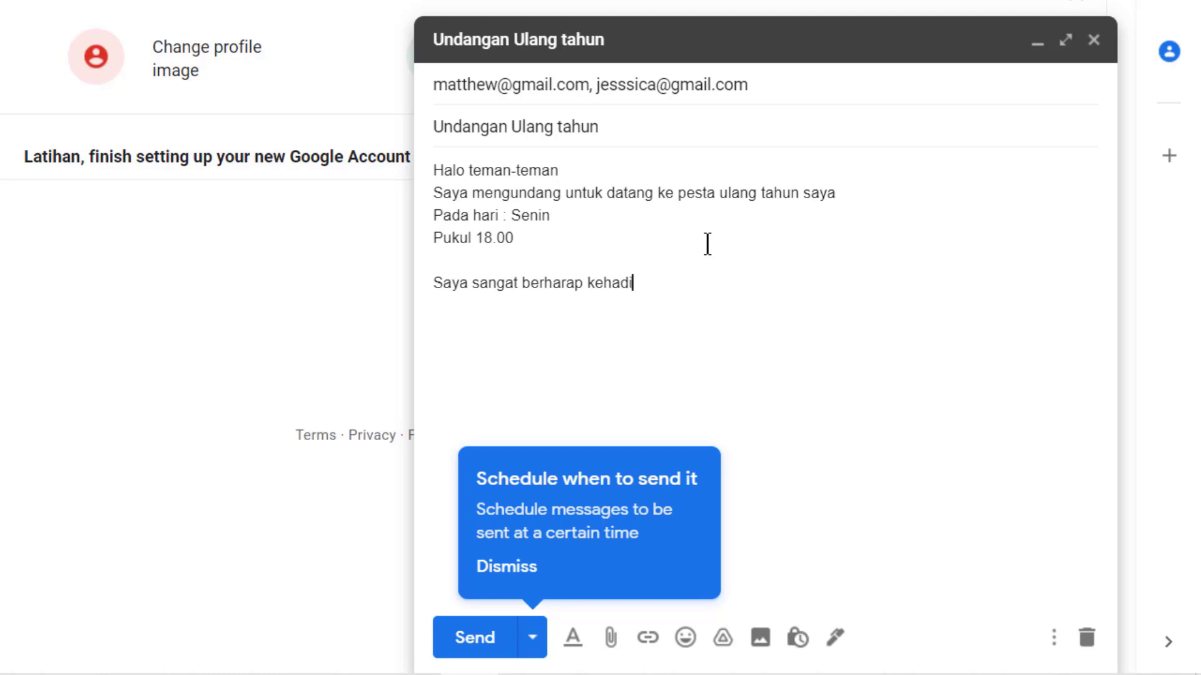
{"action": "type", "text": "rannya"}
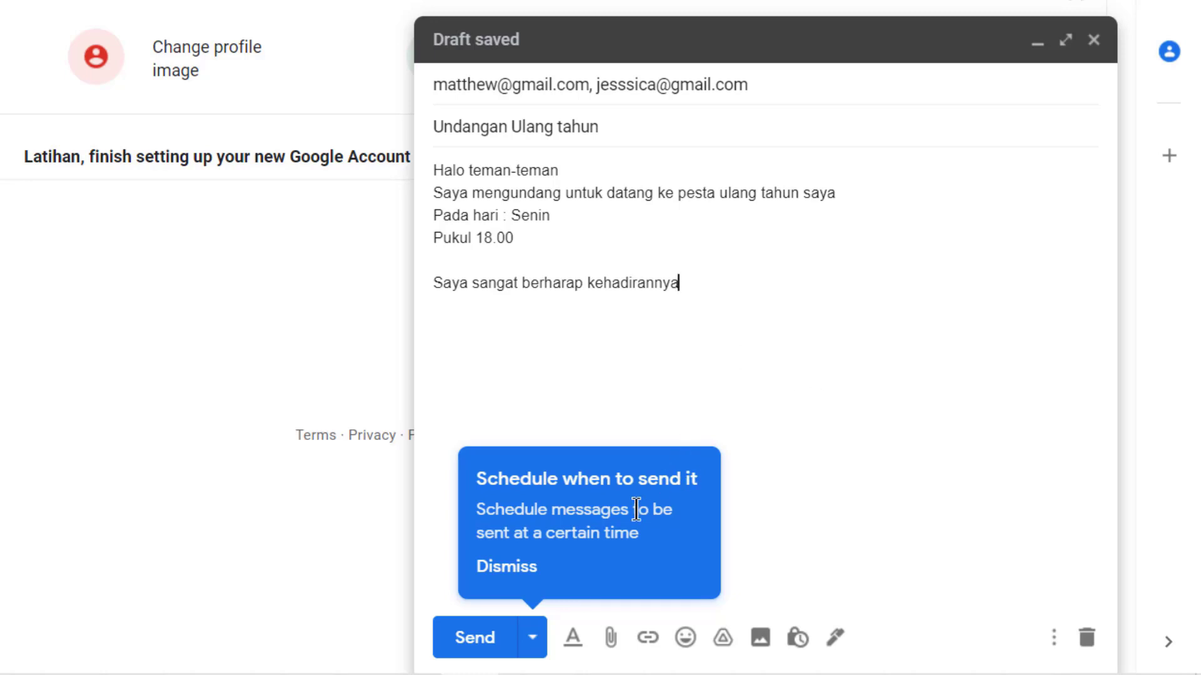
Step: Dismiss the 'Schedule when to send it' tip covering the draft
{"action": "left_click", "coordinate": [520, 566]}
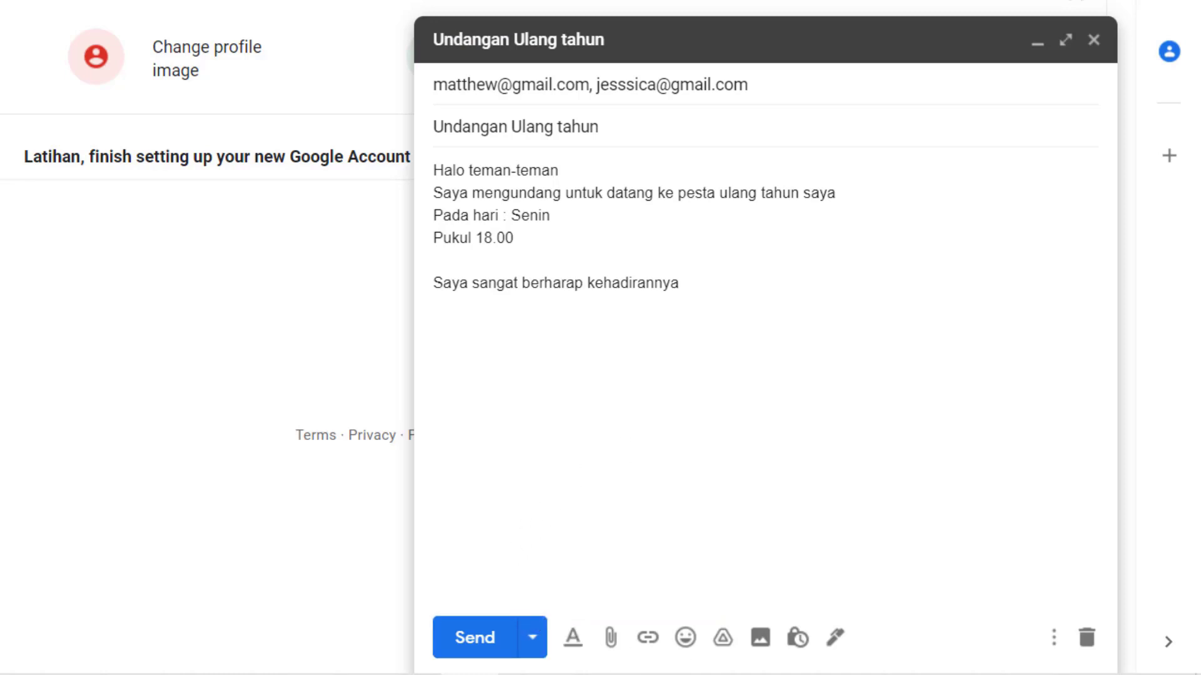
{"action": "mouse_move", "coordinate": [733, 657]}
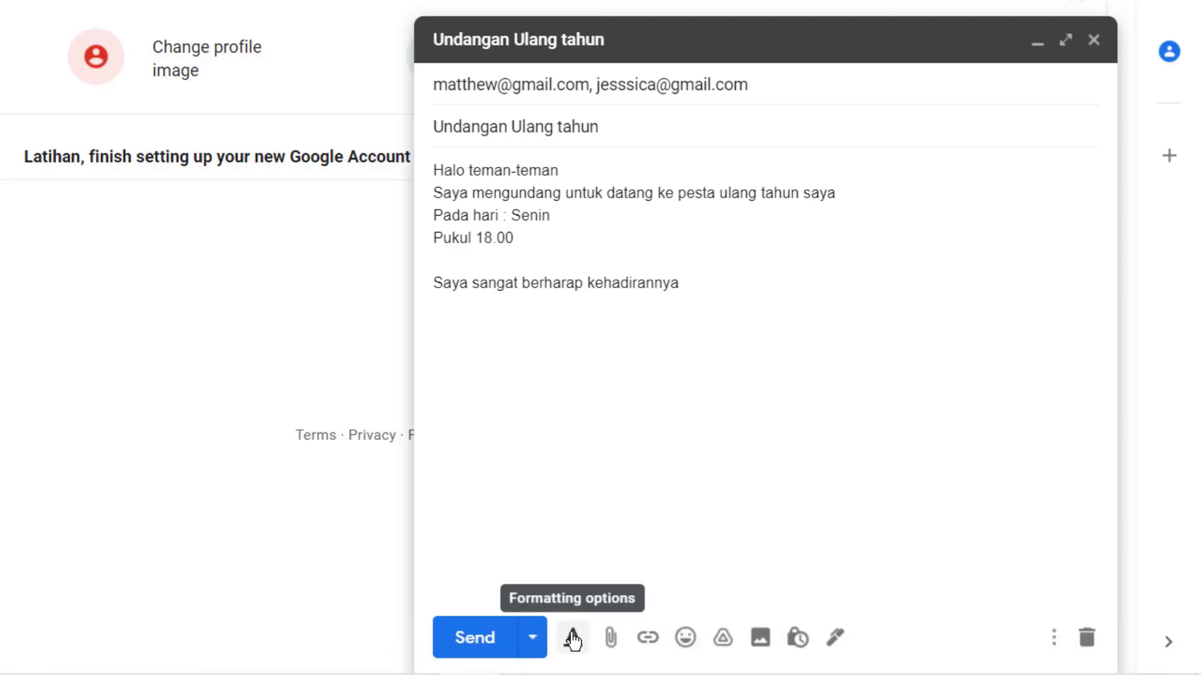
Step: Show the formatting toolbar and browse the font list and the Small to Huge sizes
{"action": "left_click", "coordinate": [572, 639]}
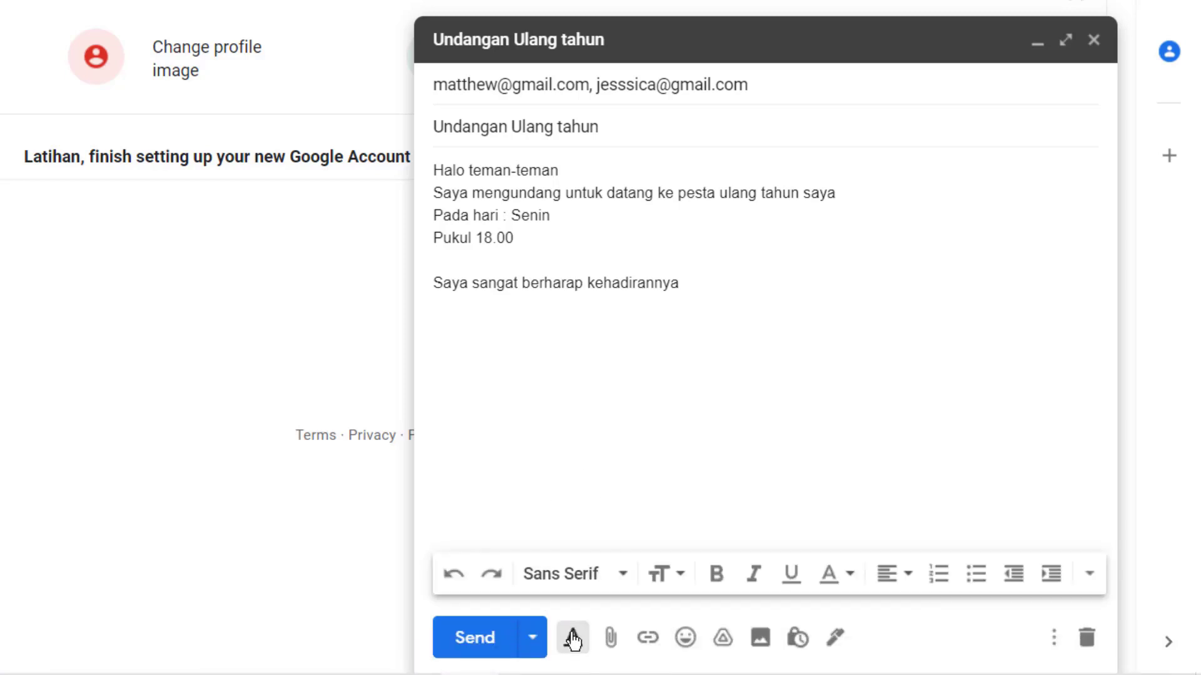
{"action": "left_click", "coordinate": [622, 579]}
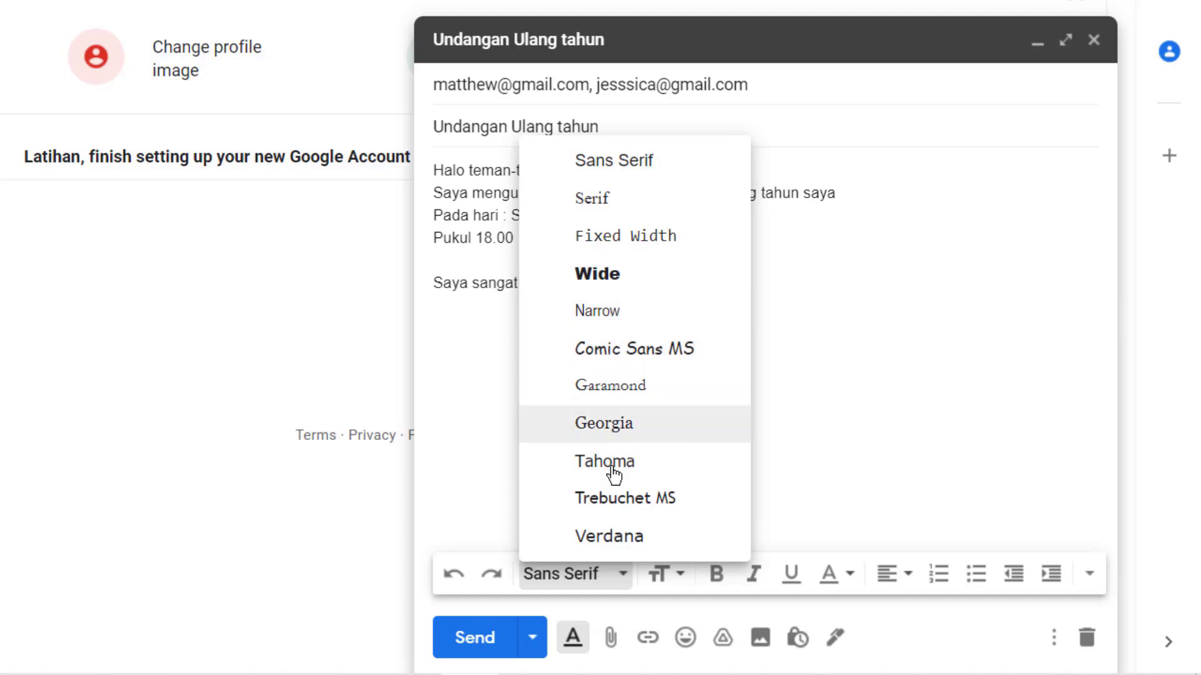
{"action": "left_click", "coordinate": [681, 579]}
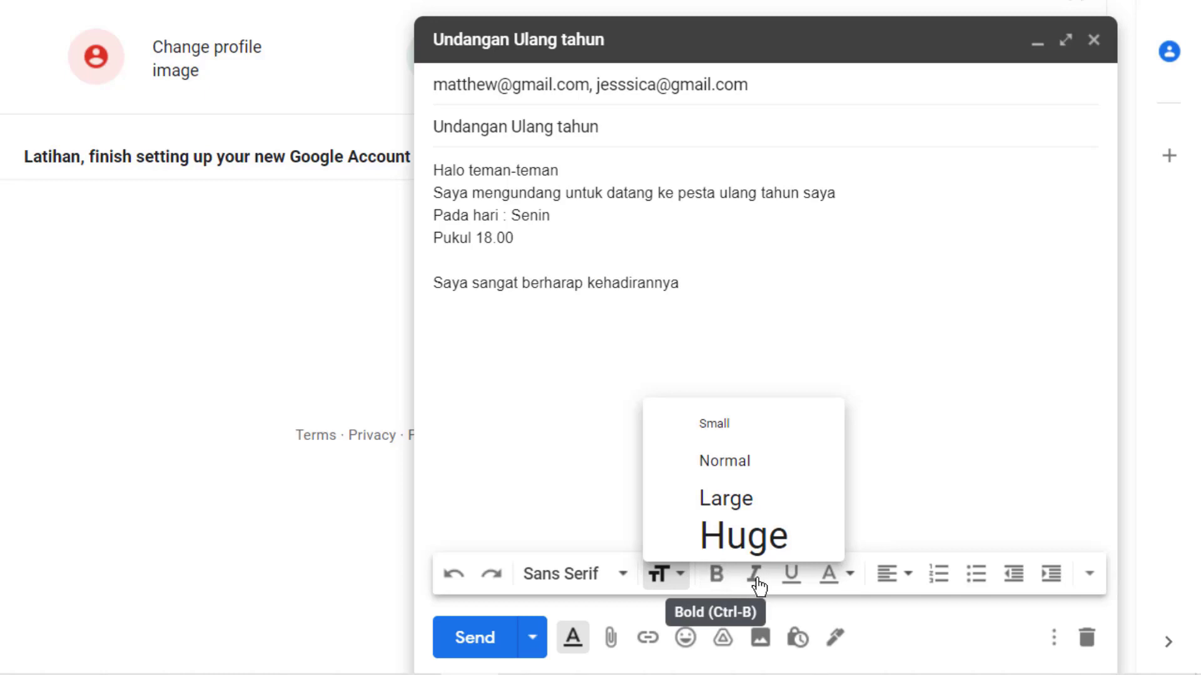
Step: Make the greeting and invitation lines italic and blue
{"action": "left_click", "coordinate": [850, 586]}
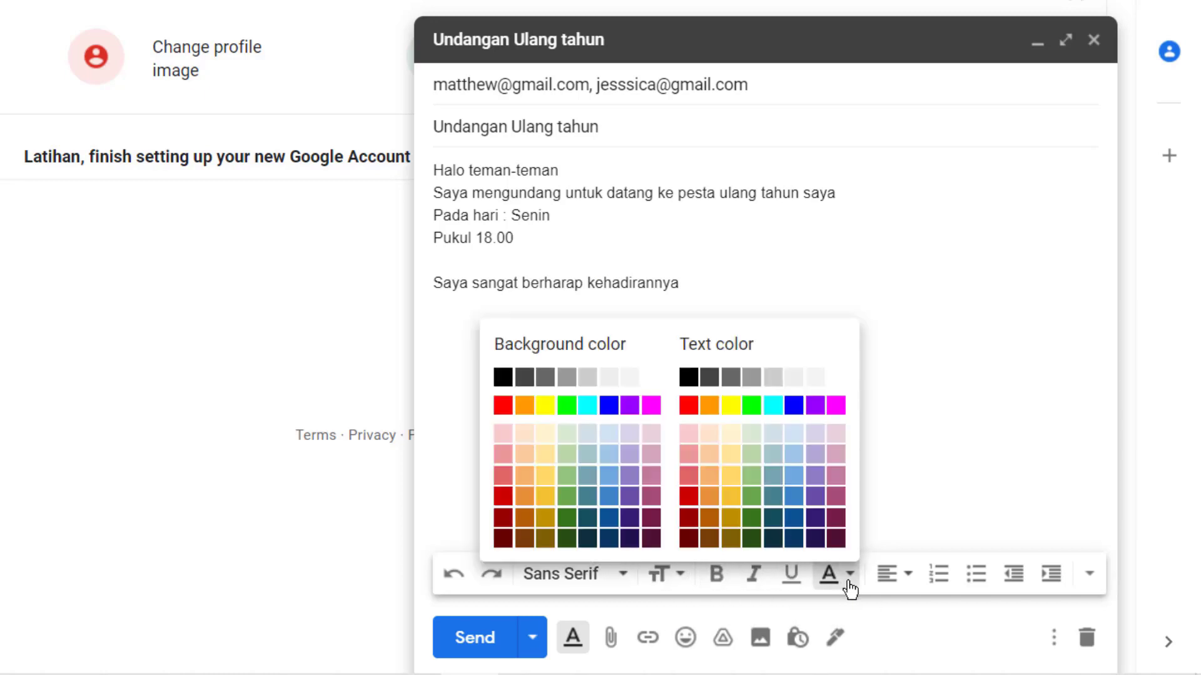
{"action": "left_click", "coordinate": [828, 282]}
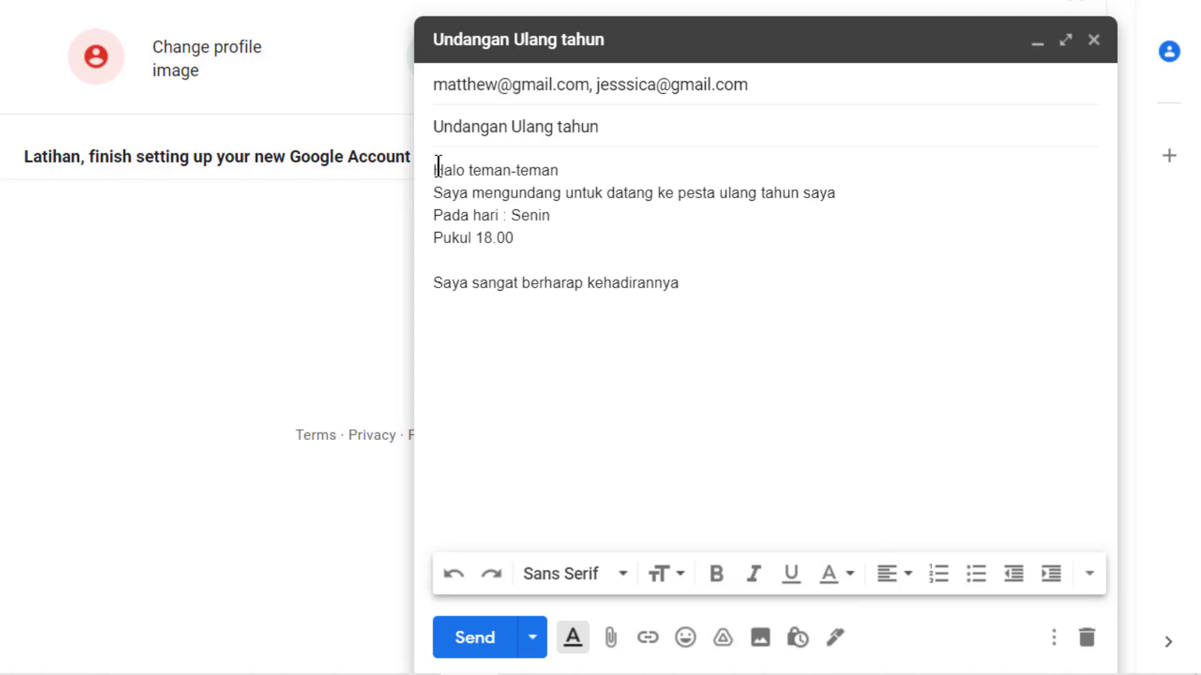
{"action": "left_click_drag", "start_coordinate": [439, 166], "coordinate": [835, 200]}
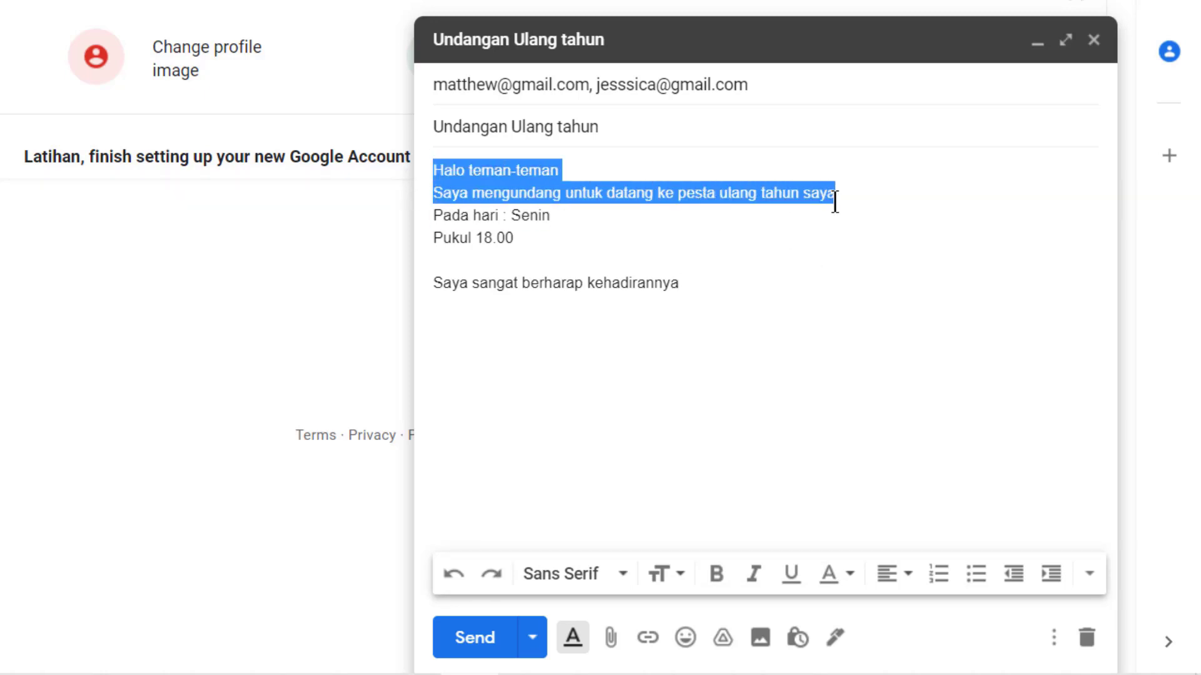
{"action": "left_click", "coordinate": [756, 574]}
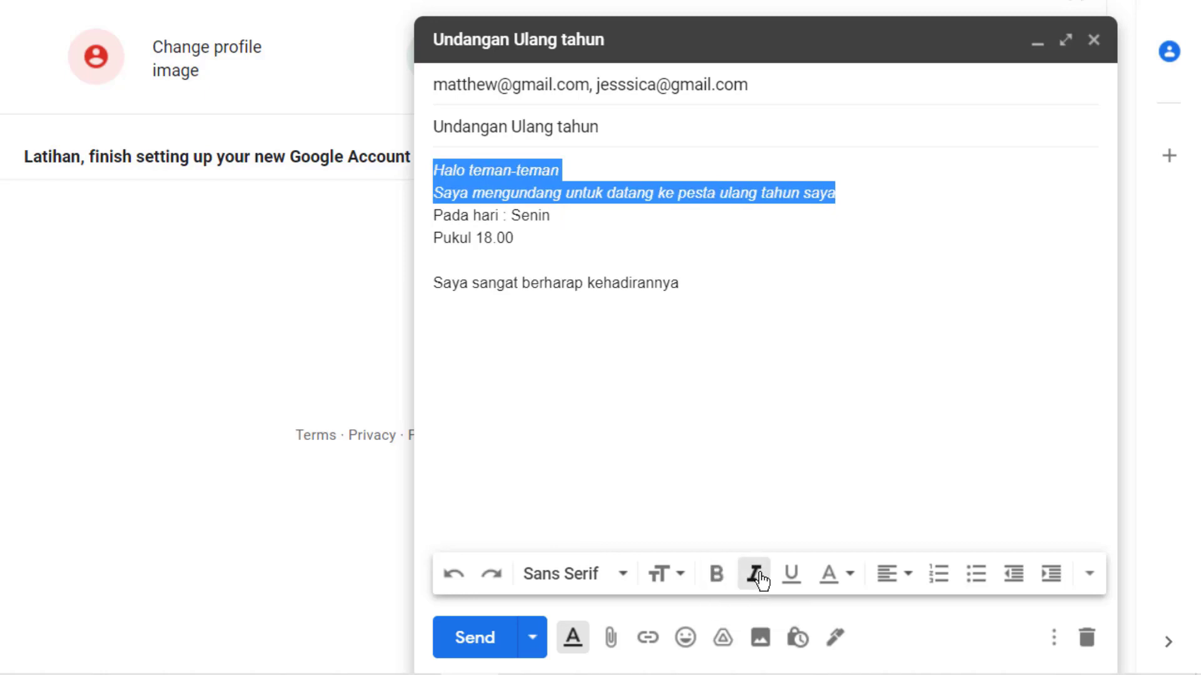
{"action": "left_click", "coordinate": [848, 578]}
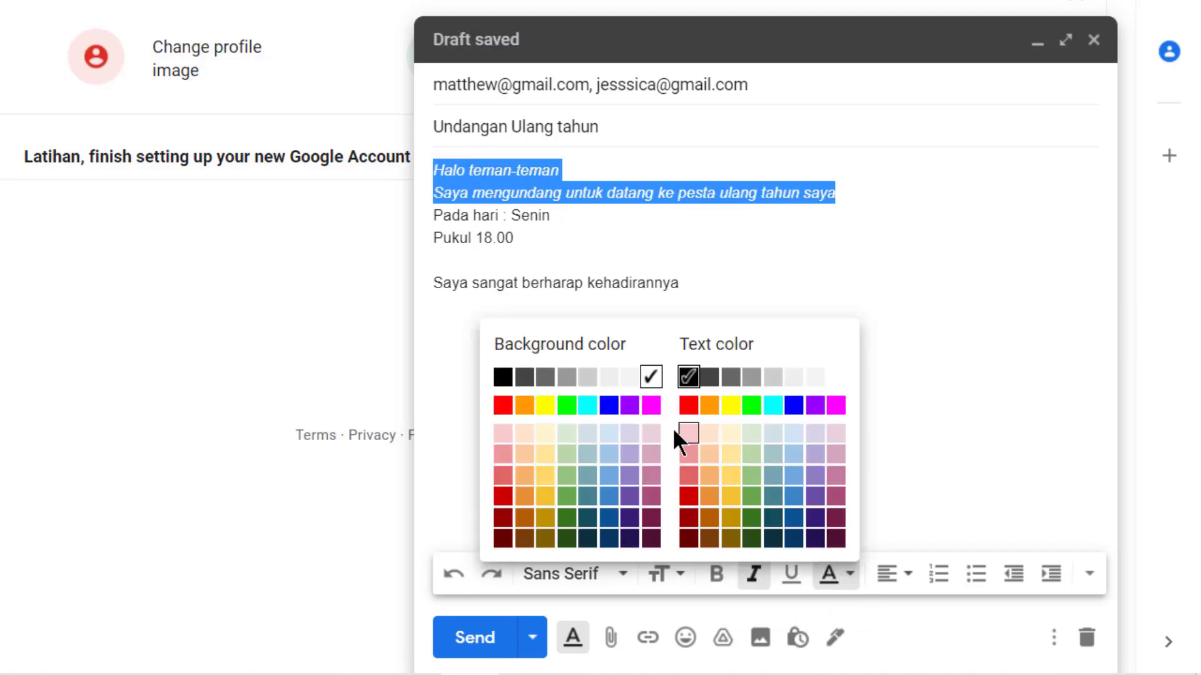
{"action": "left_click", "coordinate": [794, 407]}
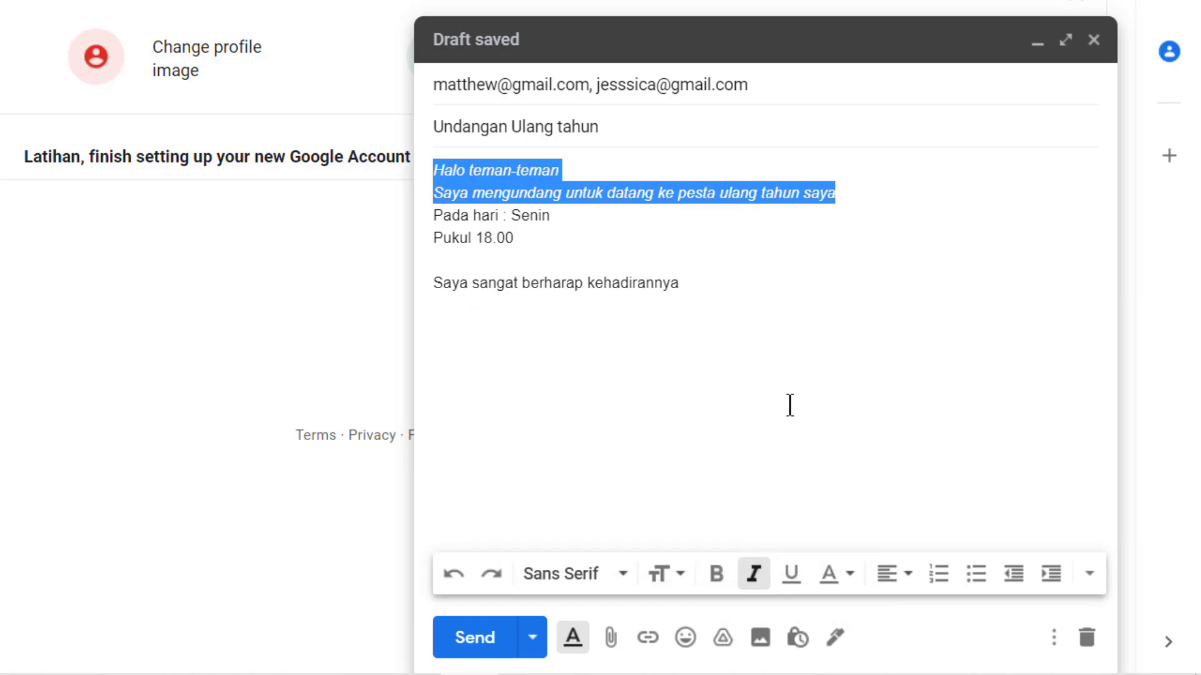
{"action": "left_click", "coordinate": [498, 316]}
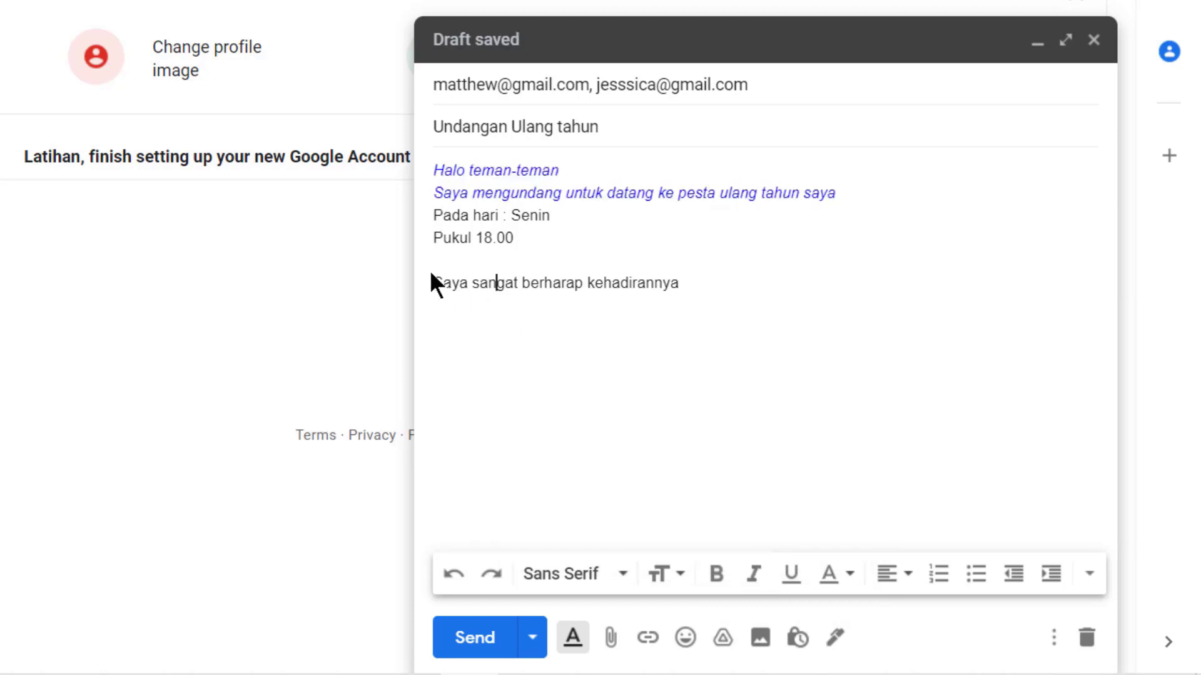
Step: Make the closing line 'Saya sangat berharap kehadirannya' bold and red, leaving alignment unchanged
{"action": "left_click_drag", "start_coordinate": [439, 283], "coordinate": [723, 313]}
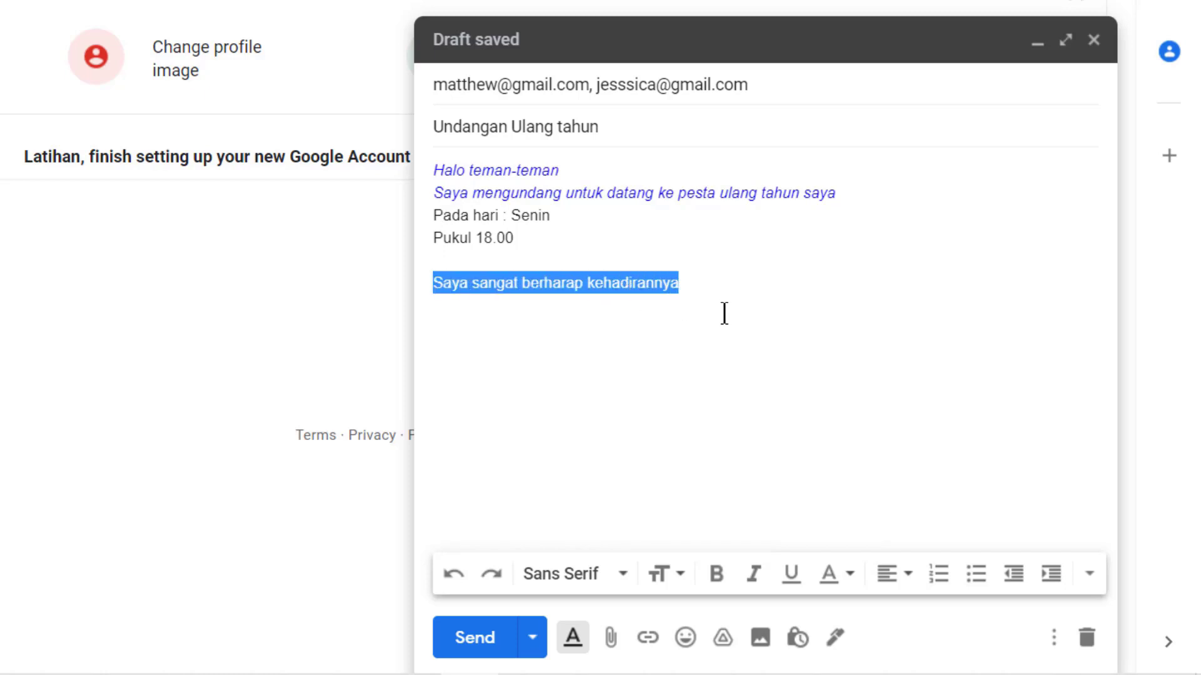
{"action": "left_click", "coordinate": [719, 575]}
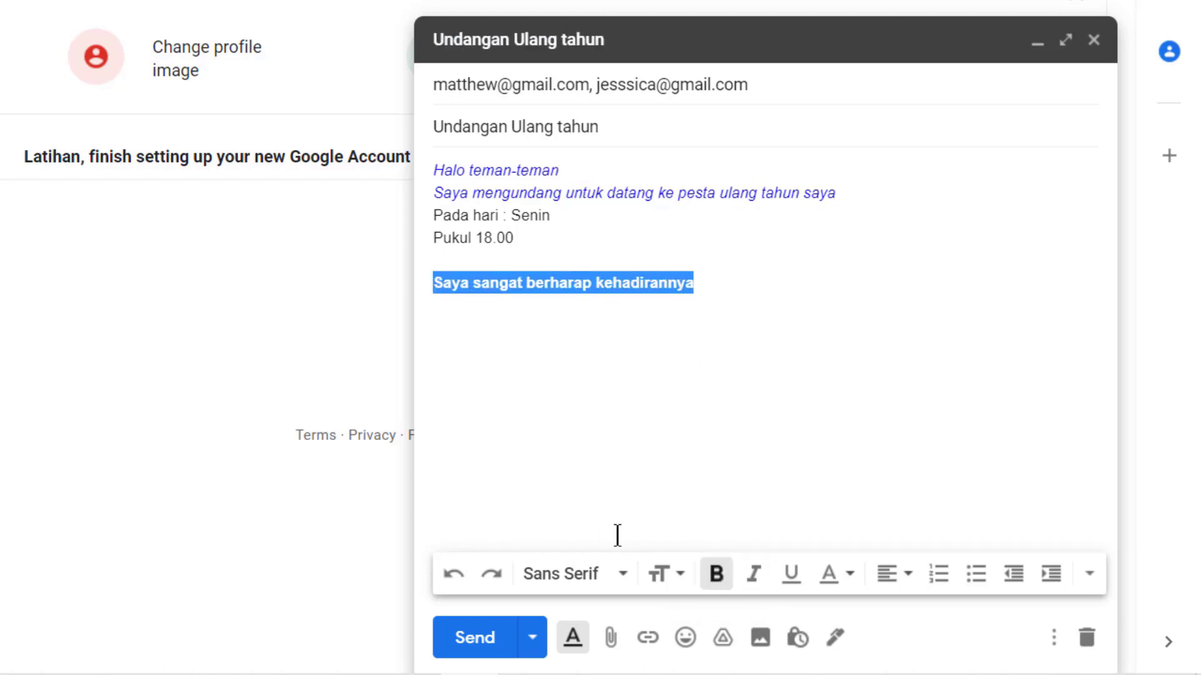
{"action": "left_click", "coordinate": [842, 588]}
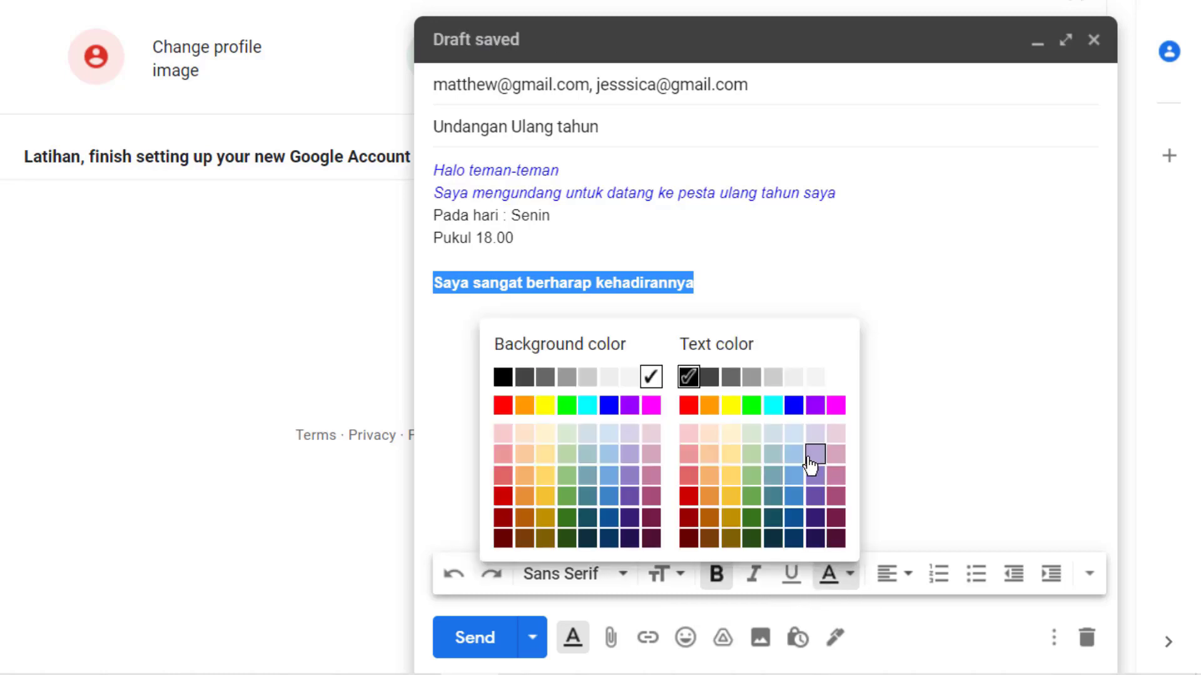
{"action": "left_click", "coordinate": [688, 409]}
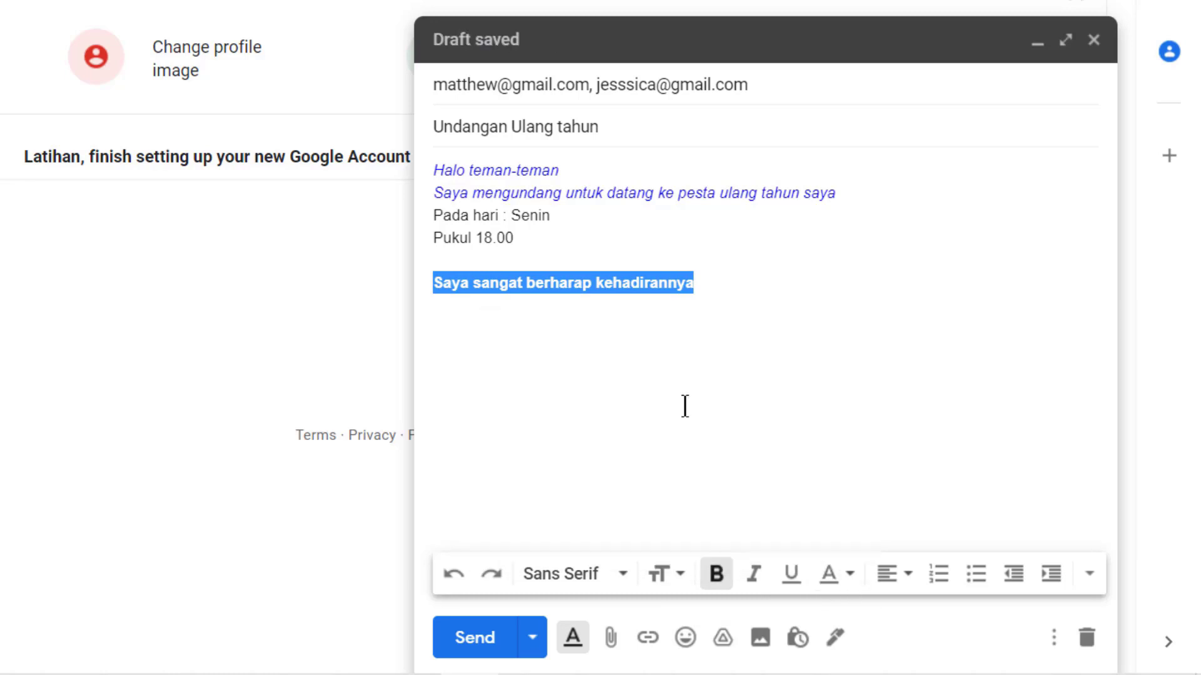
{"action": "left_click", "coordinate": [777, 465]}
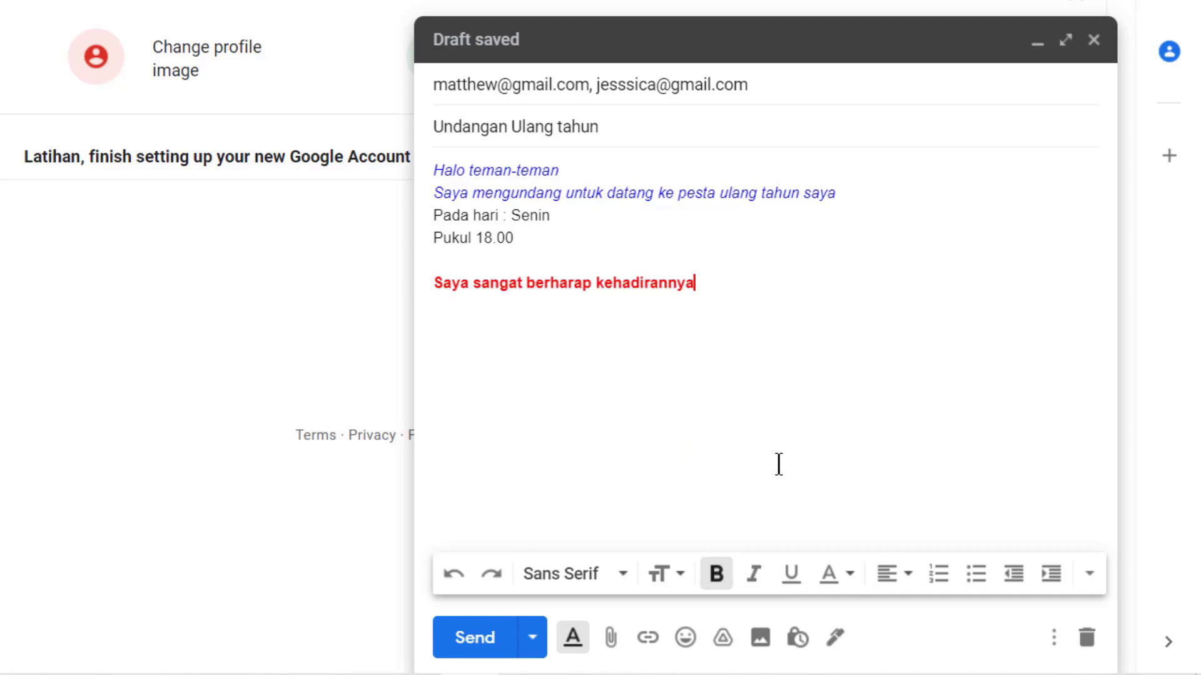
{"action": "left_click", "coordinate": [909, 584]}
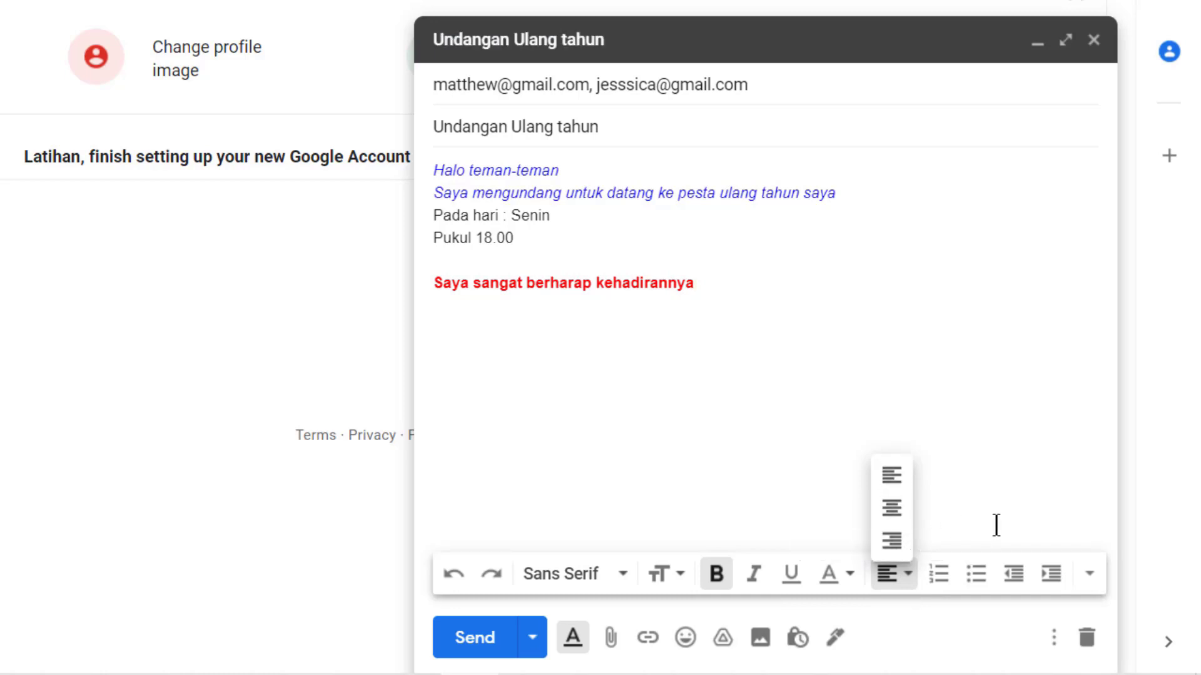
{"action": "left_click", "coordinate": [1027, 494]}
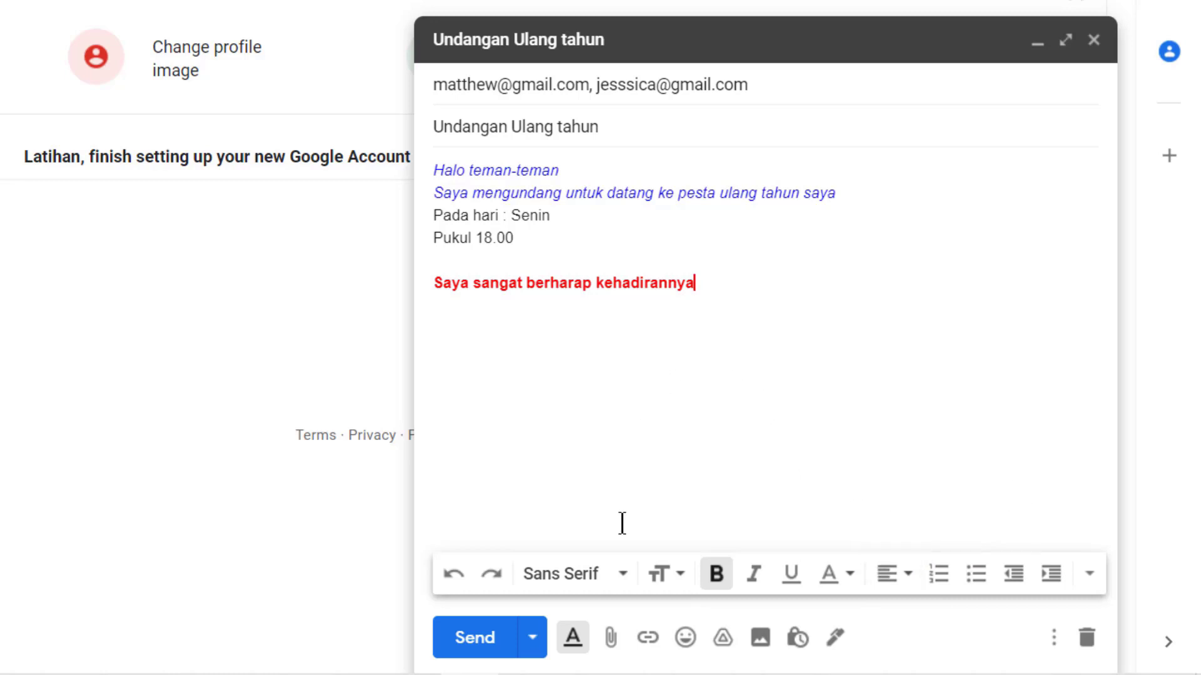
Step: Insert a grinning-face emoji right after 'kehadirannya' at the end of the closing line
{"action": "left_click", "coordinate": [612, 639]}
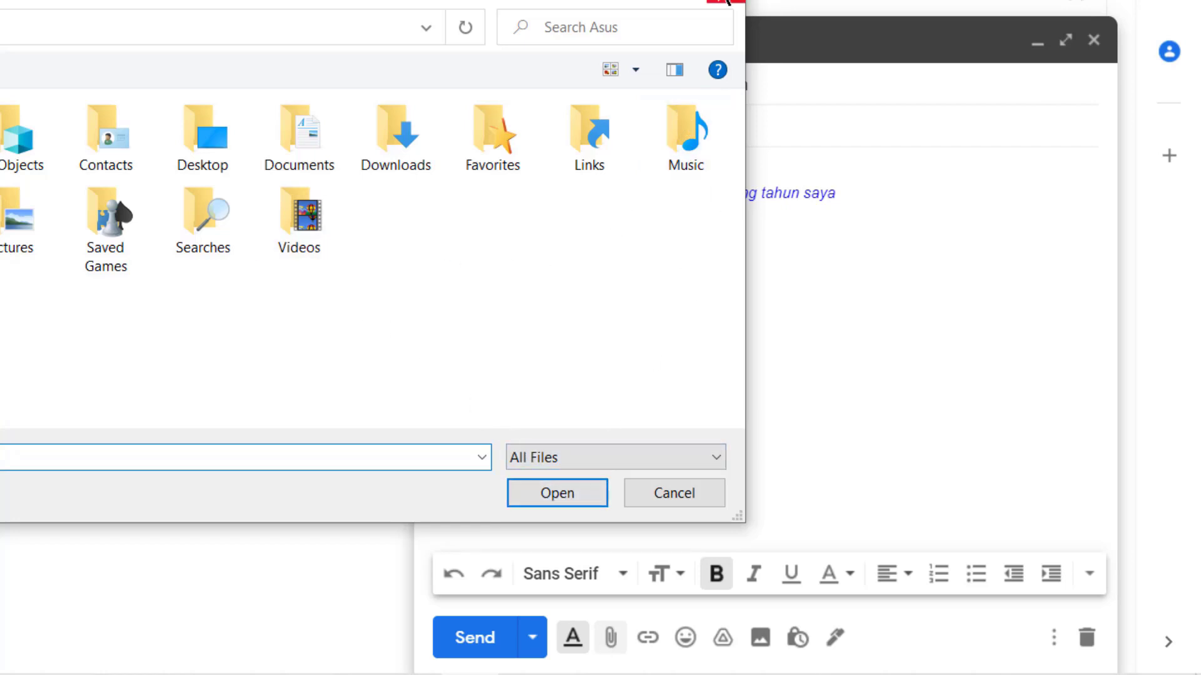
{"action": "left_click", "coordinate": [726, 2]}
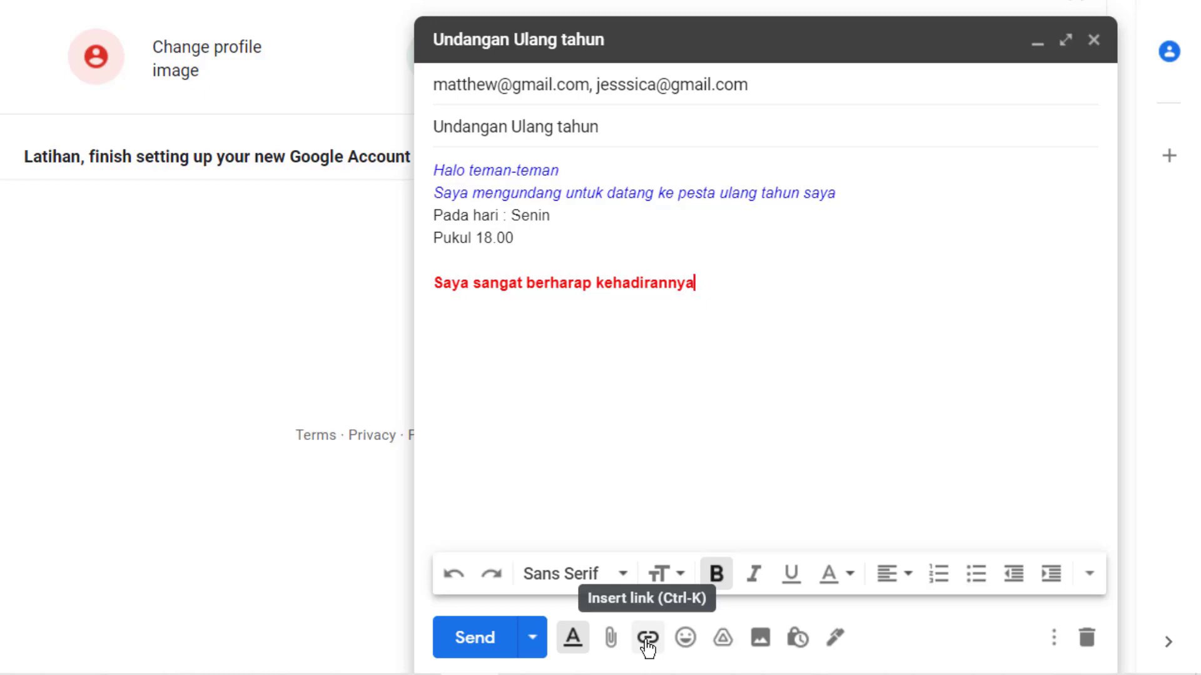
{"action": "left_click", "coordinate": [686, 642]}
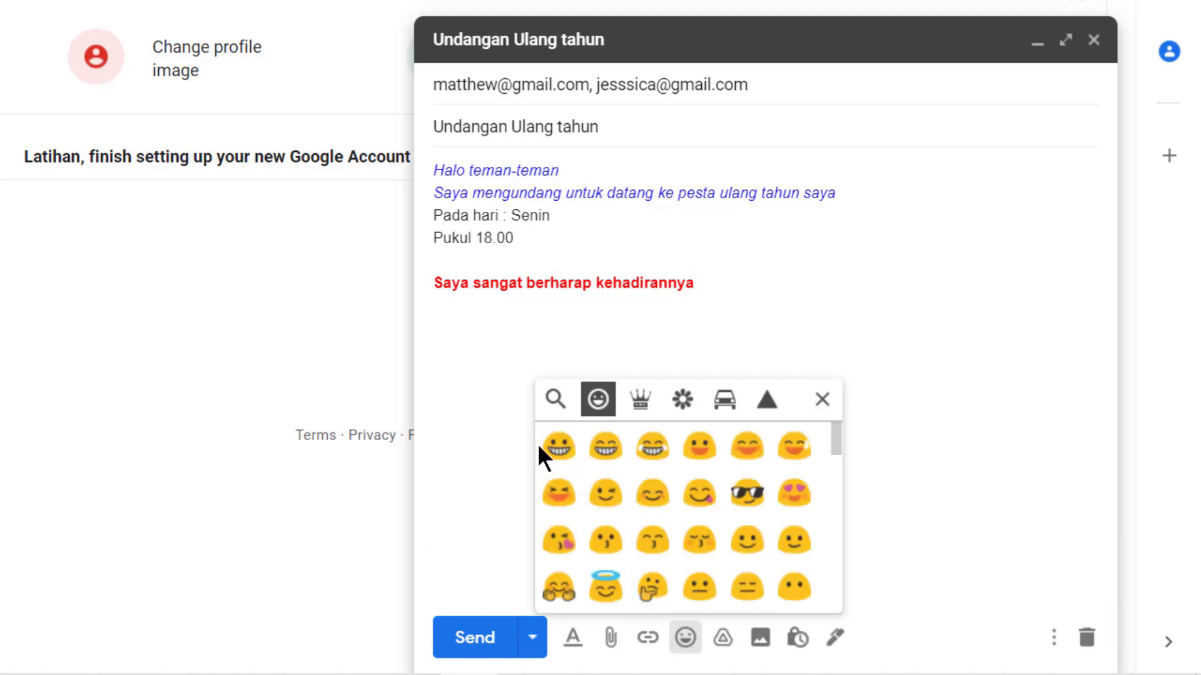
{"action": "left_click", "coordinate": [558, 449]}
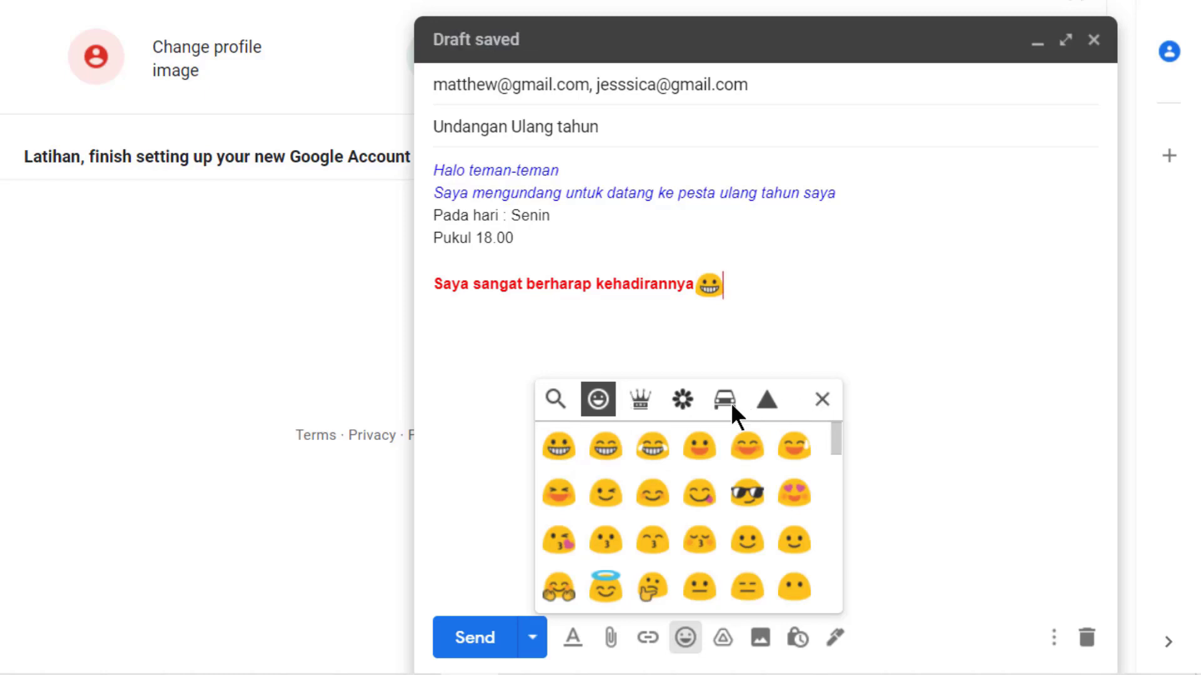
{"action": "left_click", "coordinate": [821, 398]}
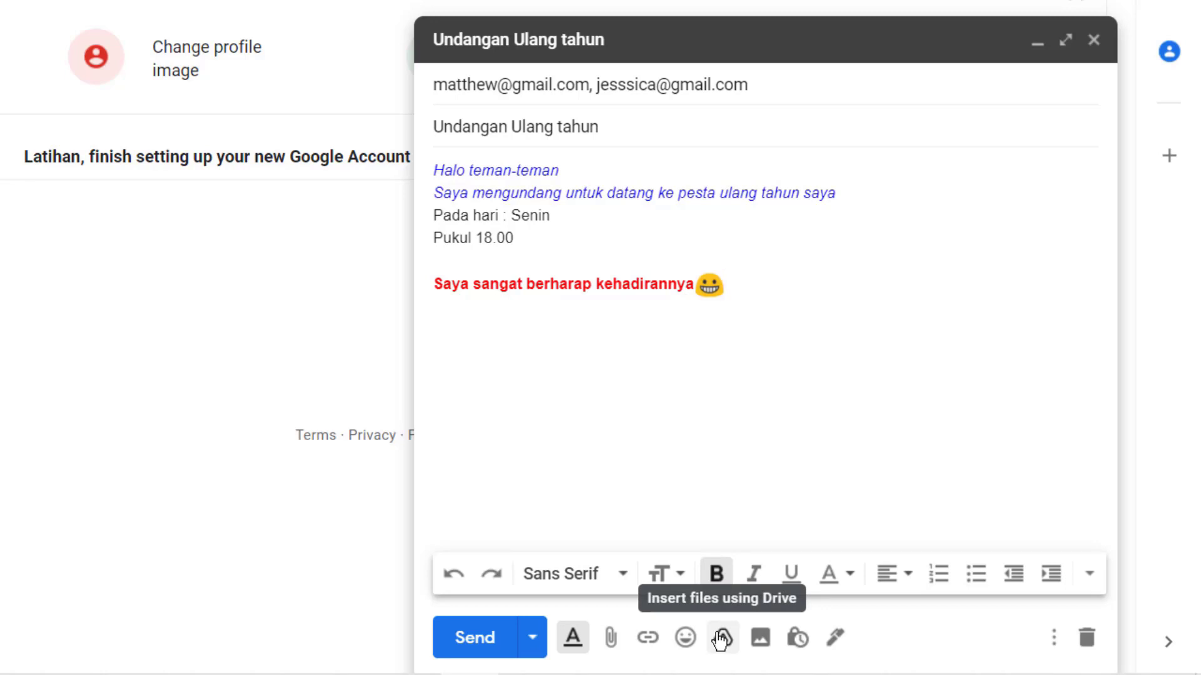
Step: Attach counting2b.PNG from Pictures > contoh soal math to the invitation draft
{"action": "left_click", "coordinate": [722, 638]}
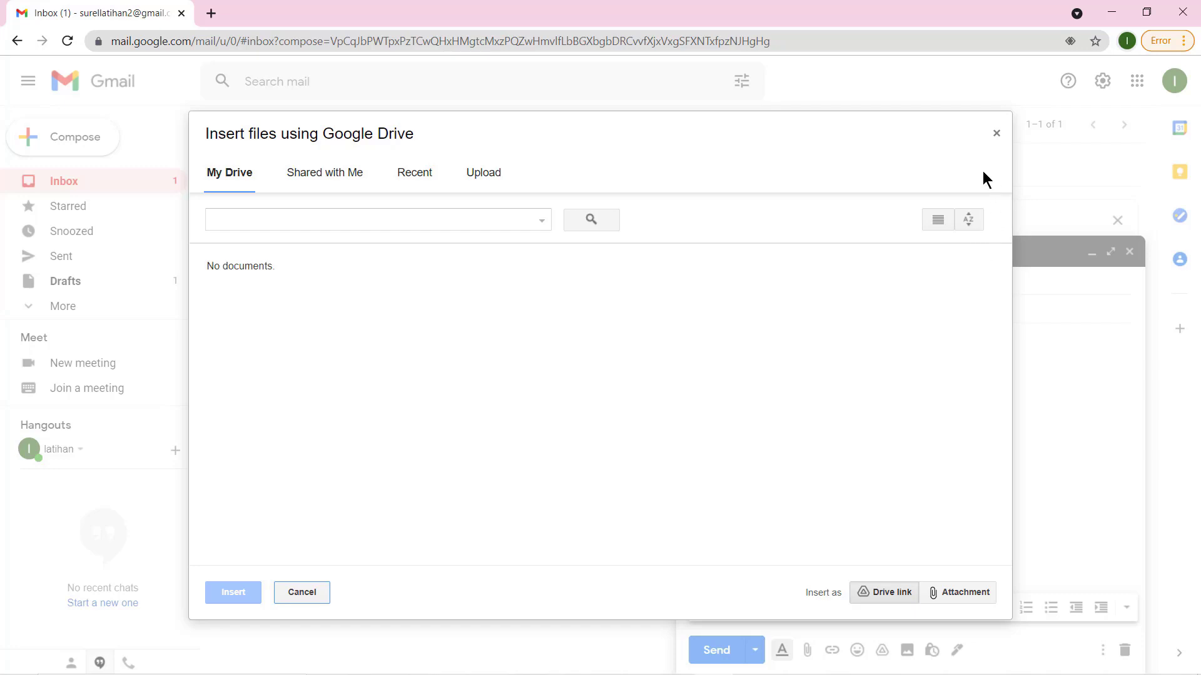
{"action": "left_click", "coordinate": [995, 133]}
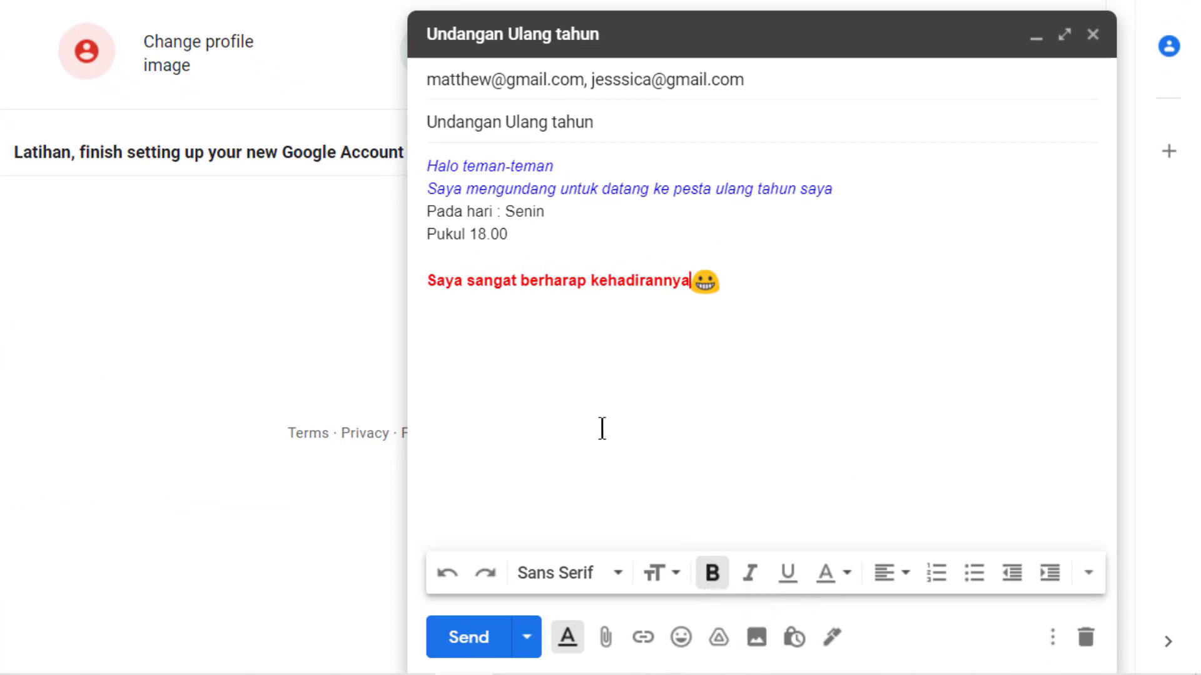
{"action": "left_click", "coordinate": [604, 639]}
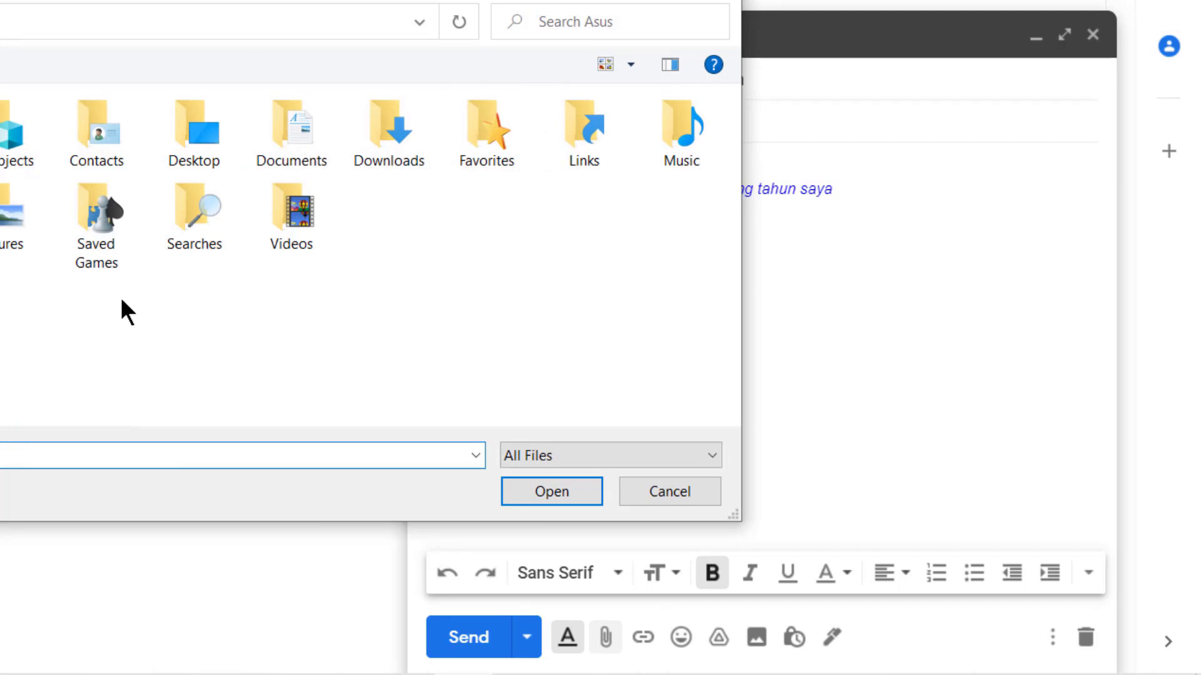
{"action": "double_click", "coordinate": [3, 233]}
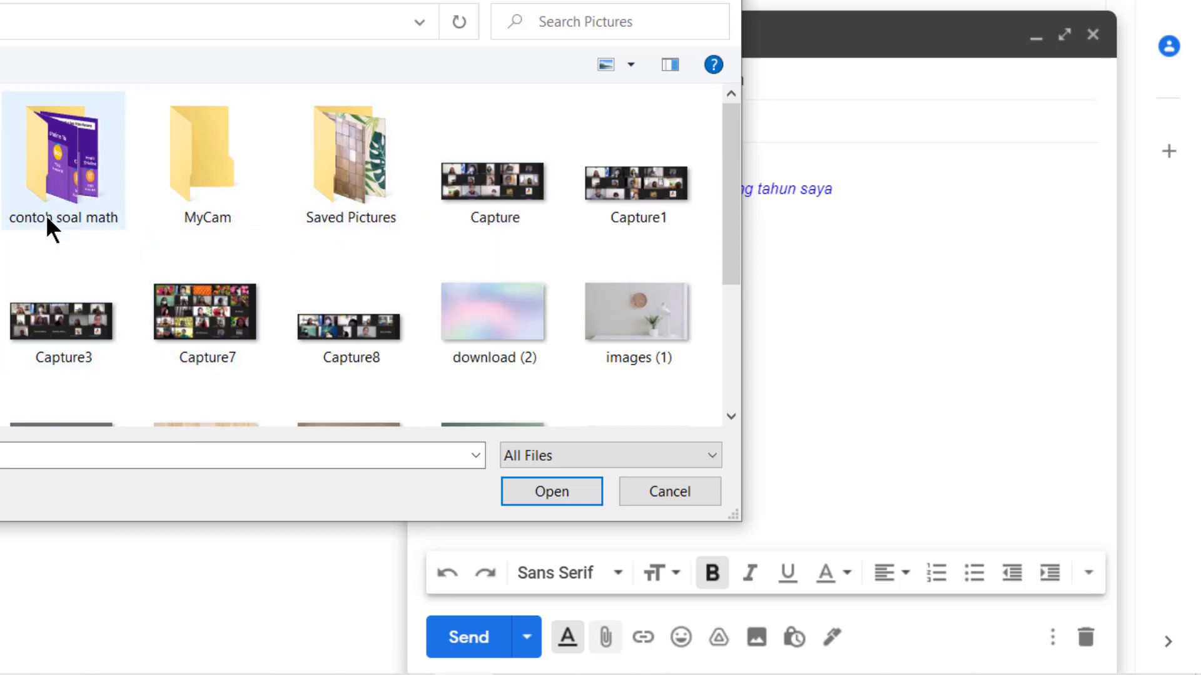
{"action": "double_click", "coordinate": [66, 183]}
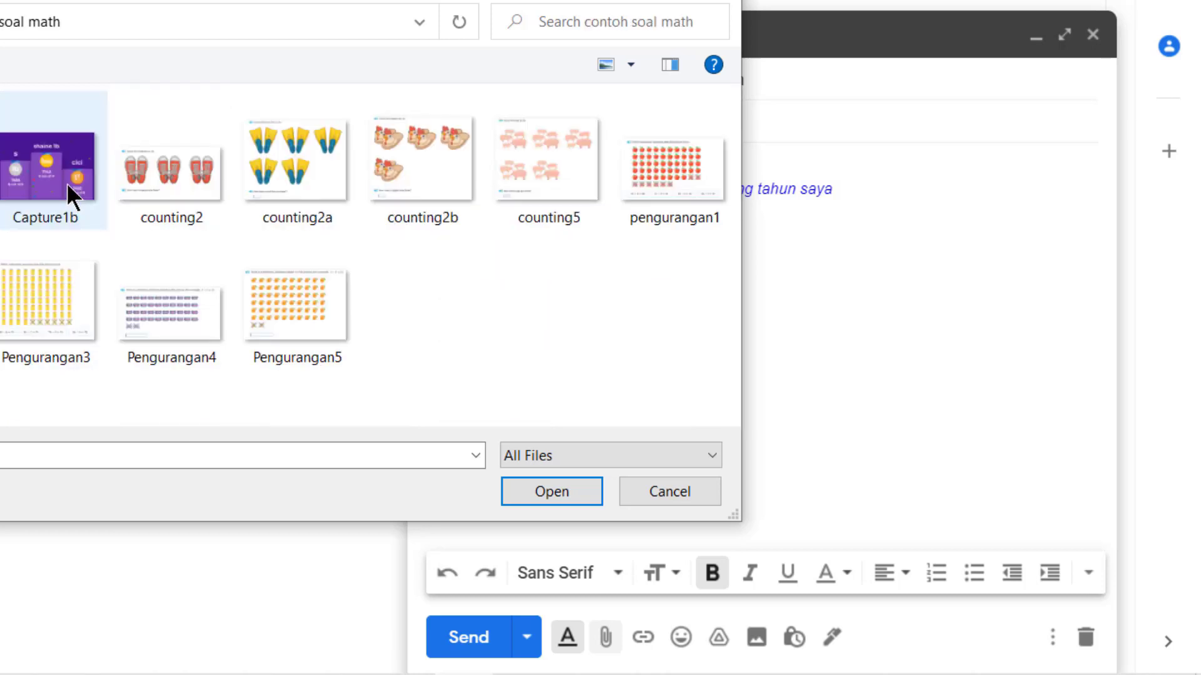
{"action": "left_click", "coordinate": [416, 187]}
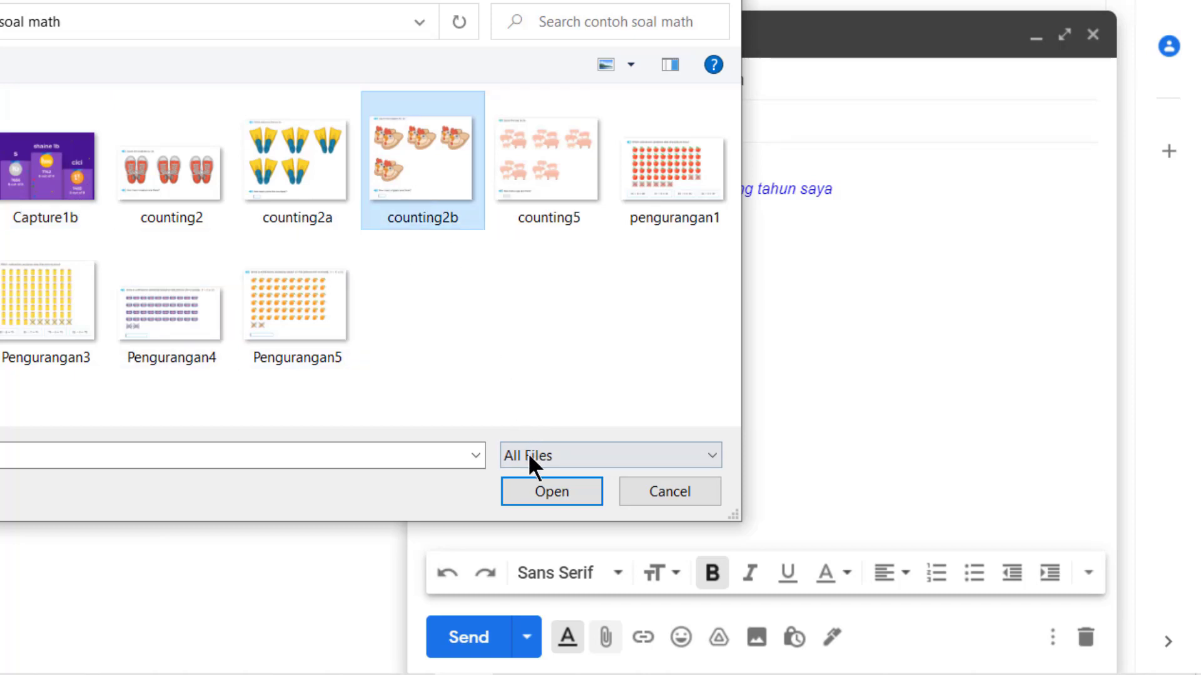
{"action": "left_click", "coordinate": [529, 488]}
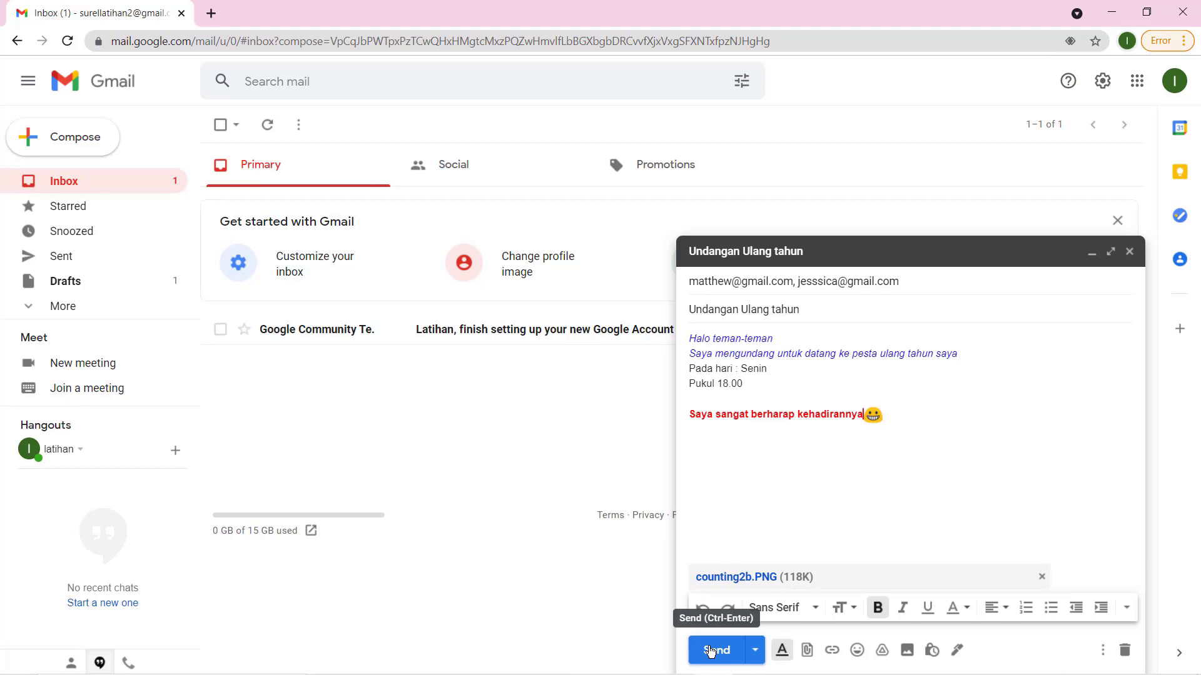
Step: Send the birthday invitation and open the 'Perkenalan' email from the inbox
{"action": "left_click", "coordinate": [710, 652]}
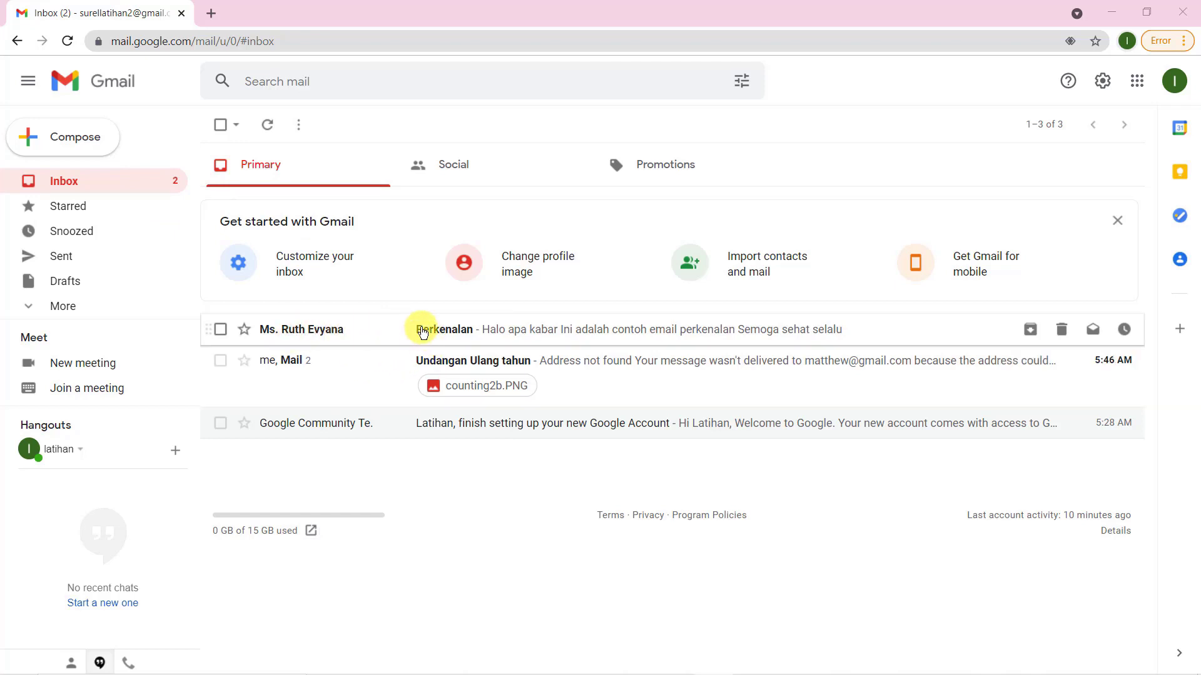
{"action": "left_click", "coordinate": [423, 332]}
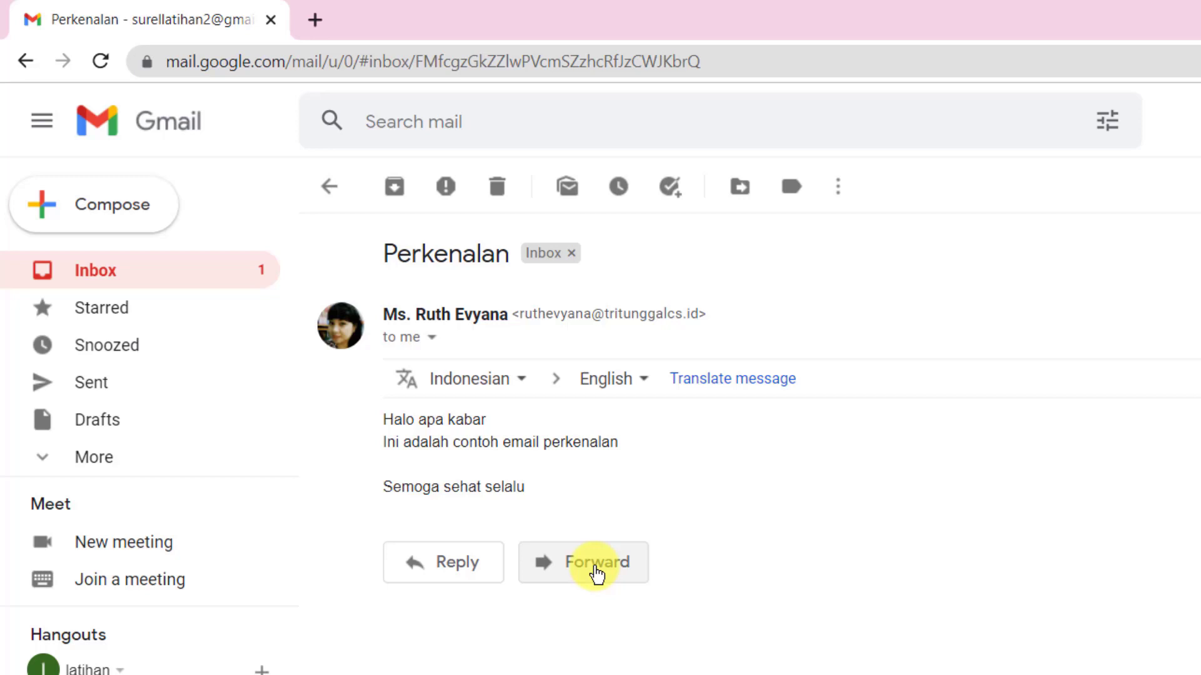
Step: Write a reply to Perkenalan saying 'Salam kenal juga' followed by a grinning emoji
{"action": "left_click", "coordinate": [457, 564]}
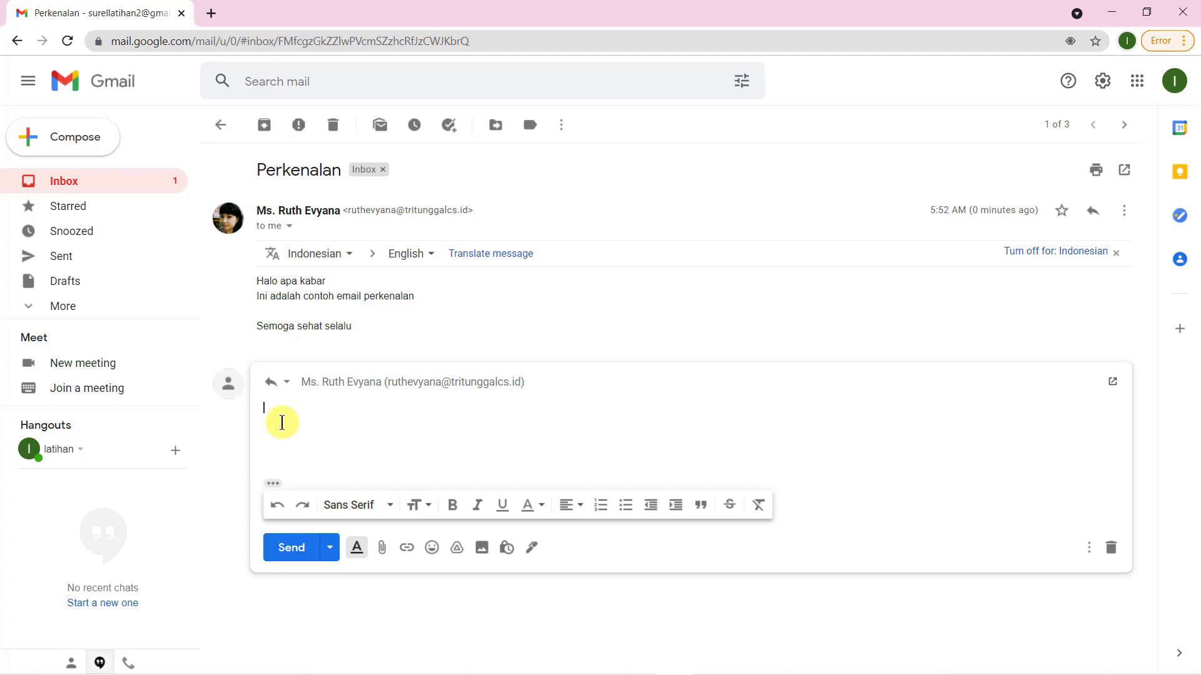
{"action": "type", "text": "Salam kenal juga"}
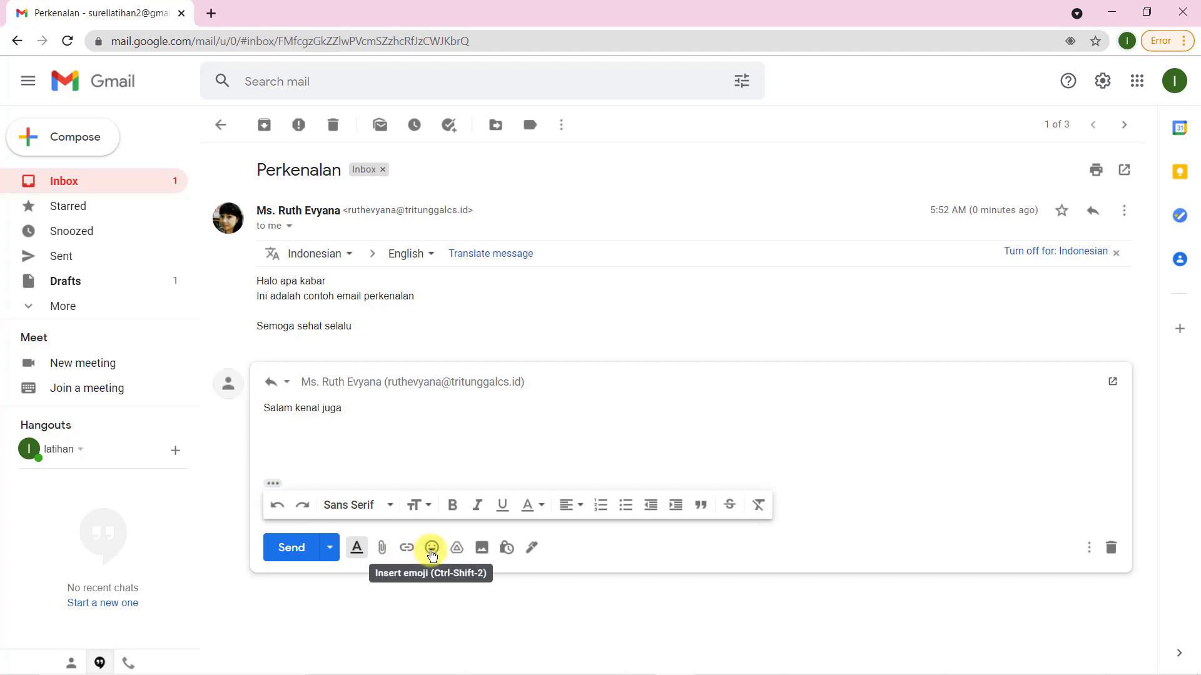
{"action": "left_click", "coordinate": [431, 549]}
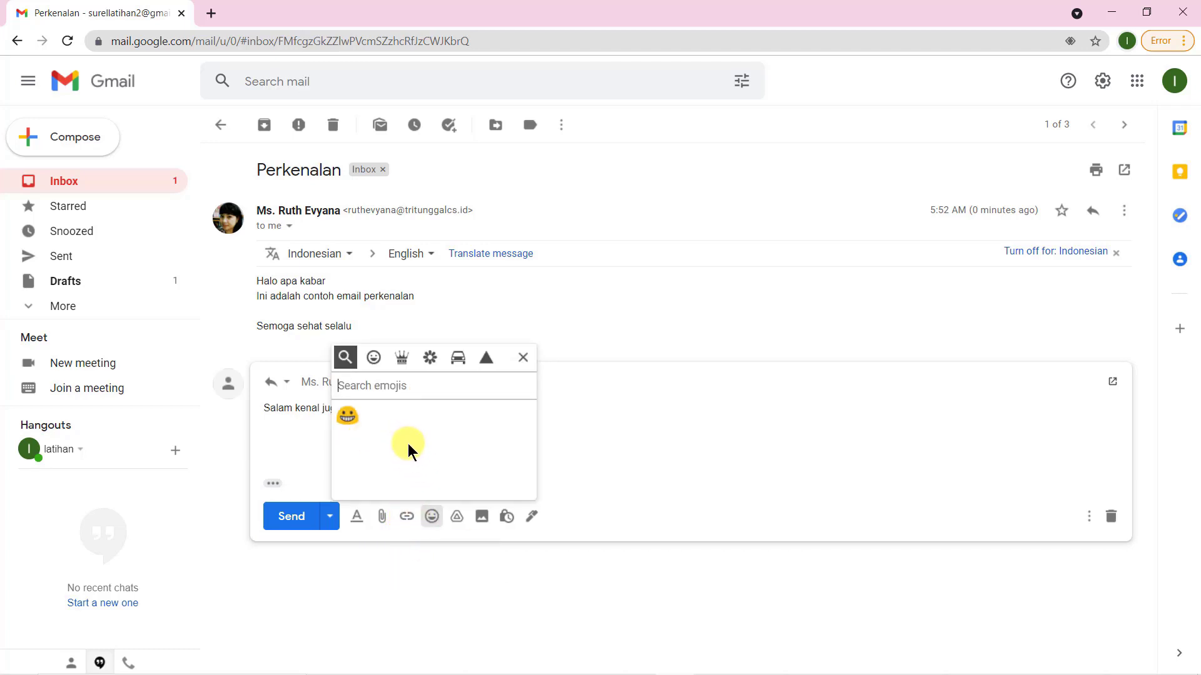
{"action": "left_click", "coordinate": [347, 417]}
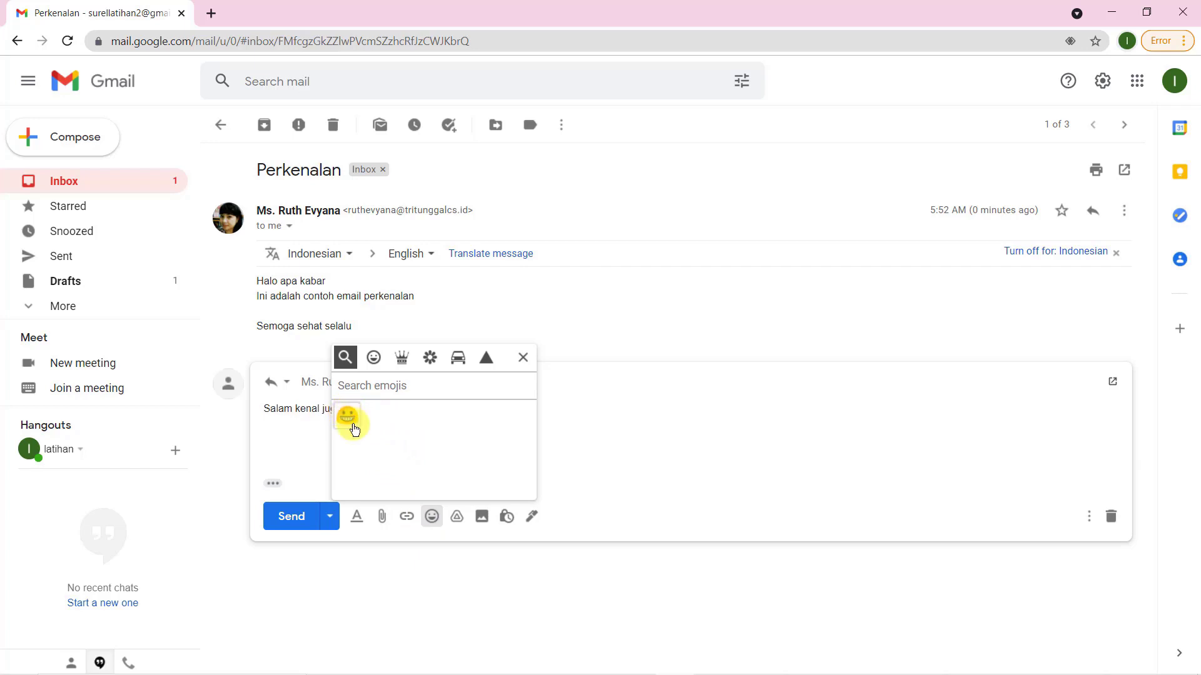
{"action": "left_click", "coordinate": [522, 357]}
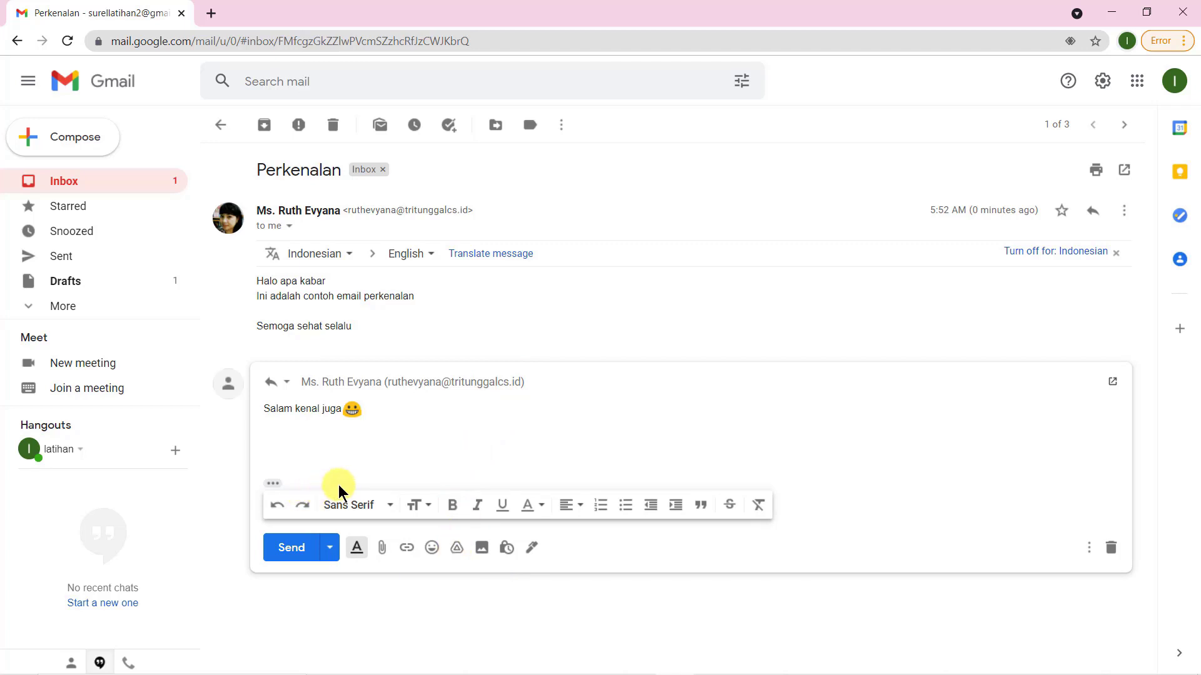
Step: Send the reply and sign out of the Google account
{"action": "left_click", "coordinate": [297, 549]}
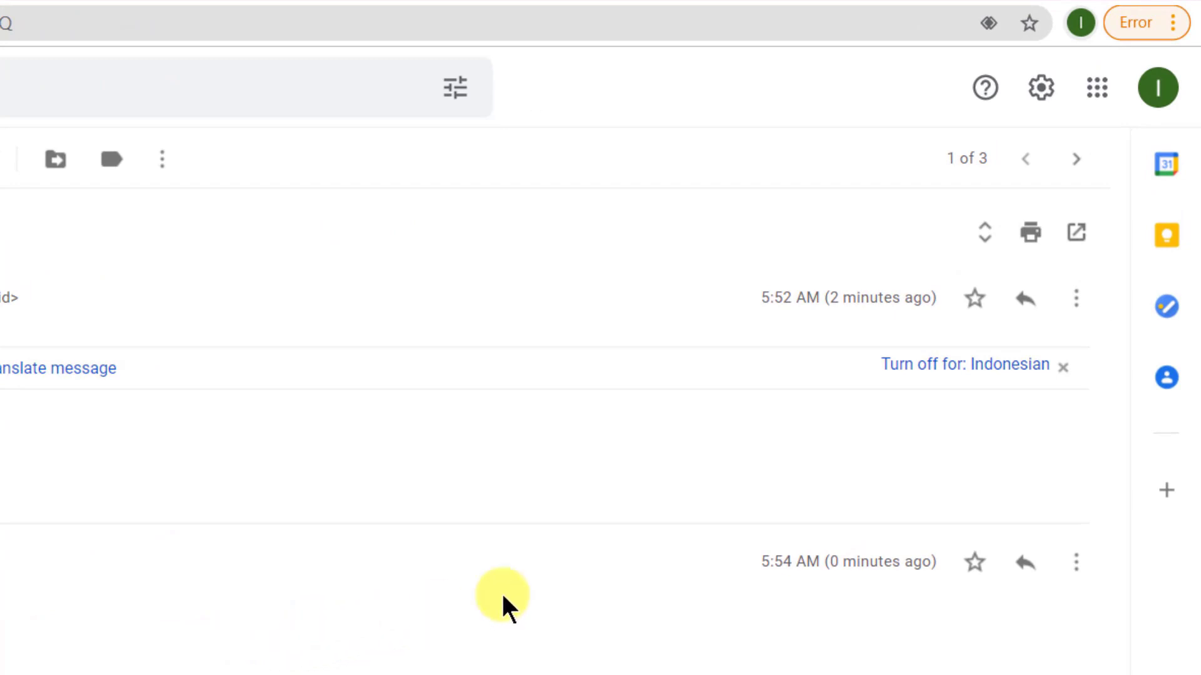
{"action": "left_click", "coordinate": [1159, 90]}
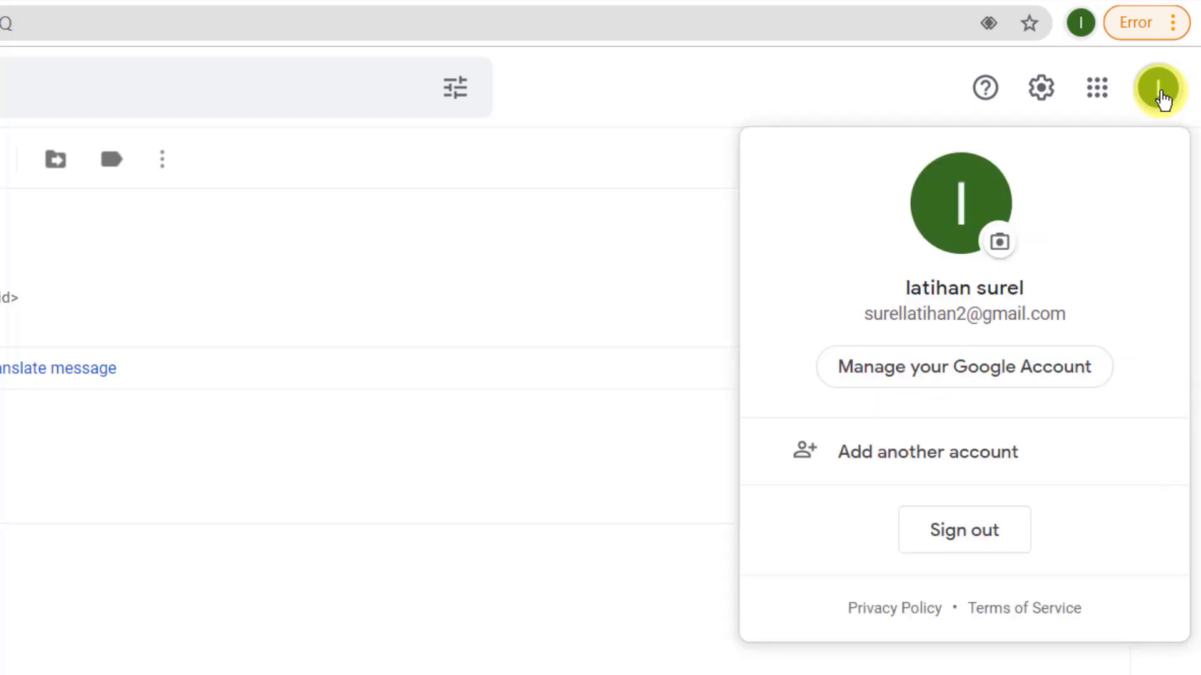
{"action": "left_click", "coordinate": [974, 532]}
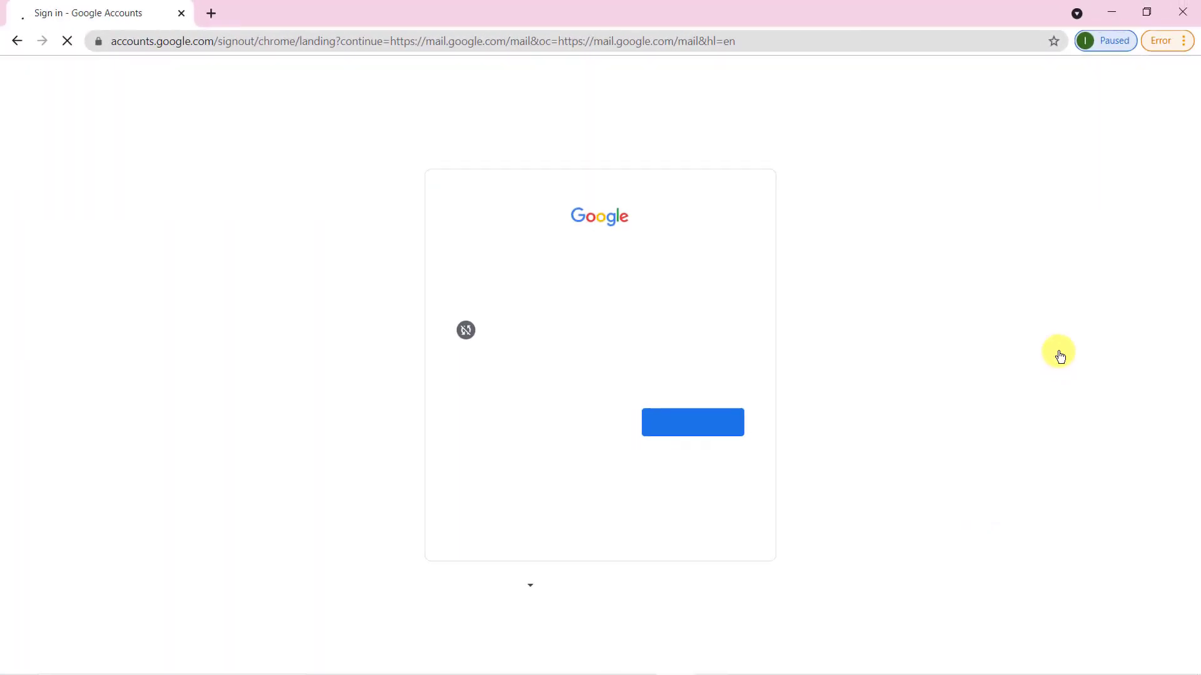